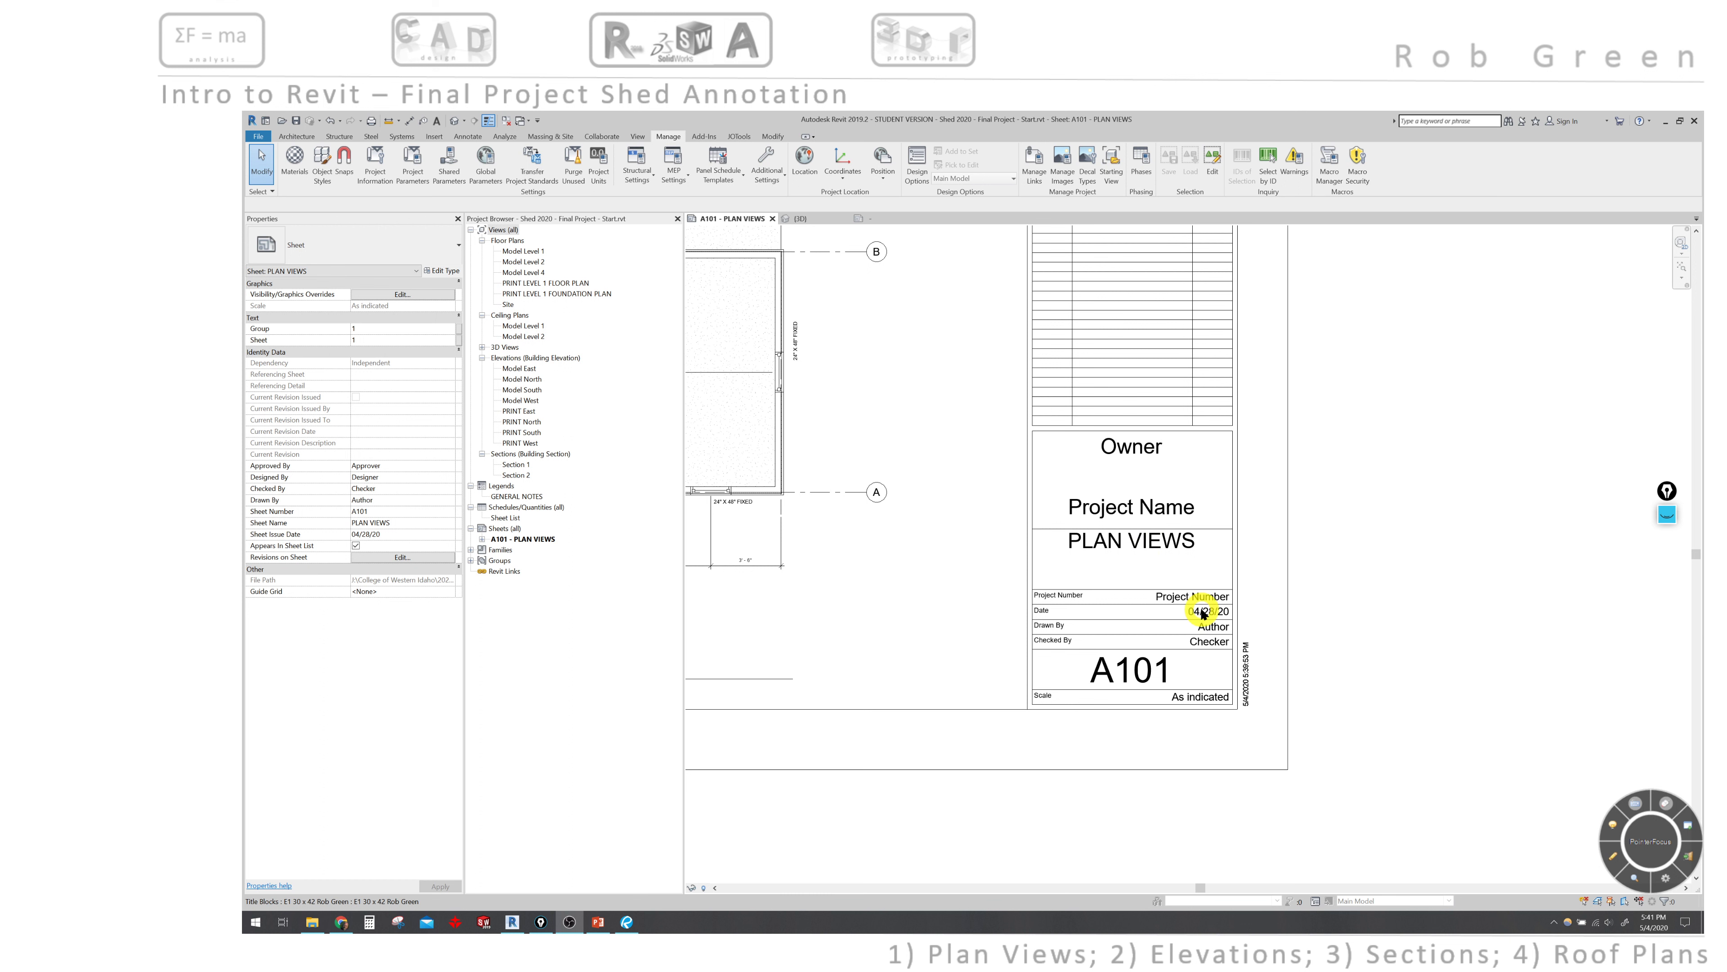
# - Leave the title block's Owner label unchanged and open Project Information from the Manage tab
pyautogui.click(1150, 450)
pyautogui.click(1138, 447)
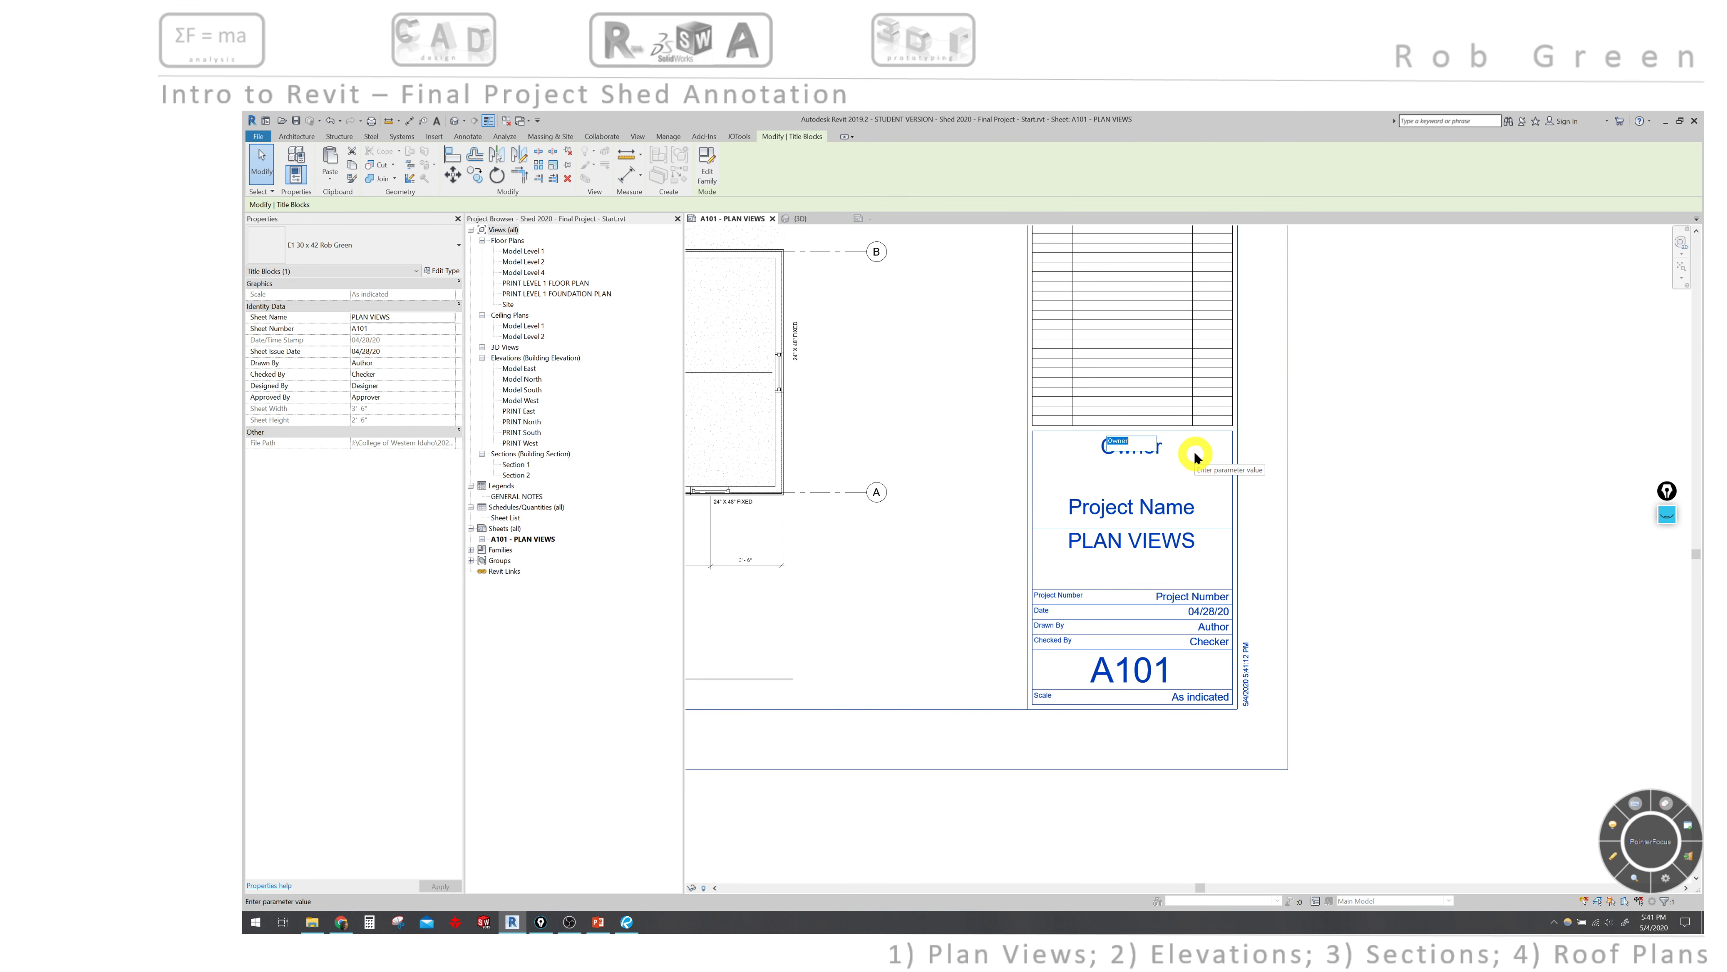
pyautogui.click(1365, 466)
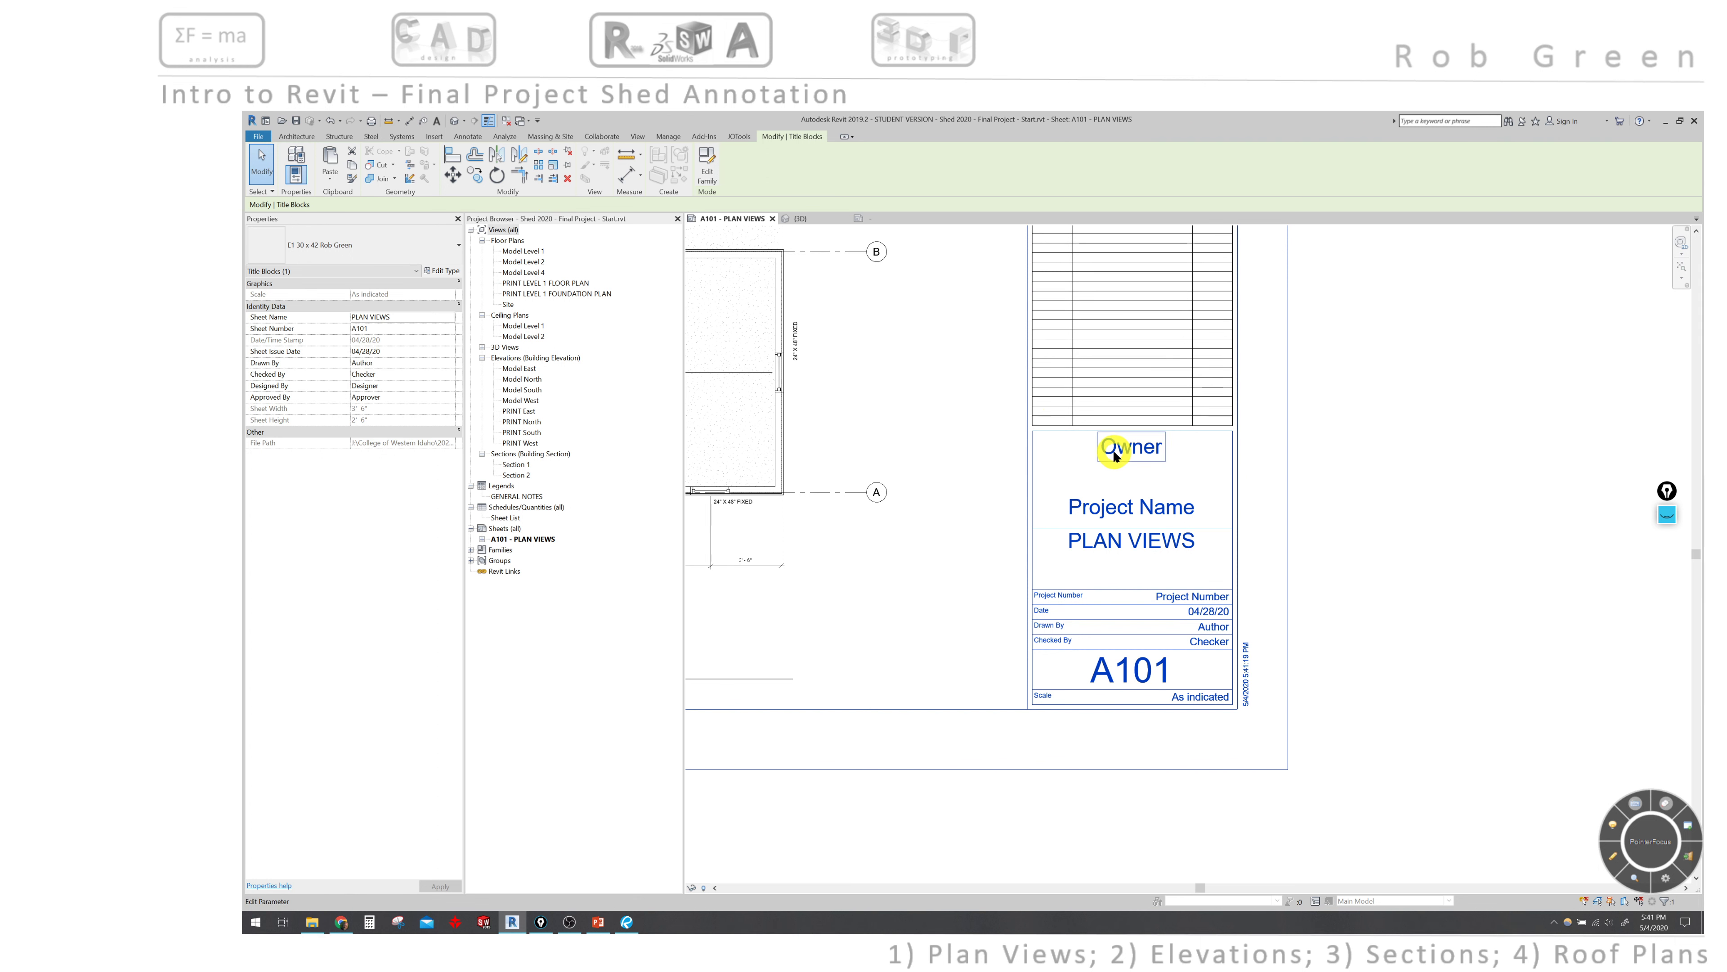
pyautogui.click(668, 138)
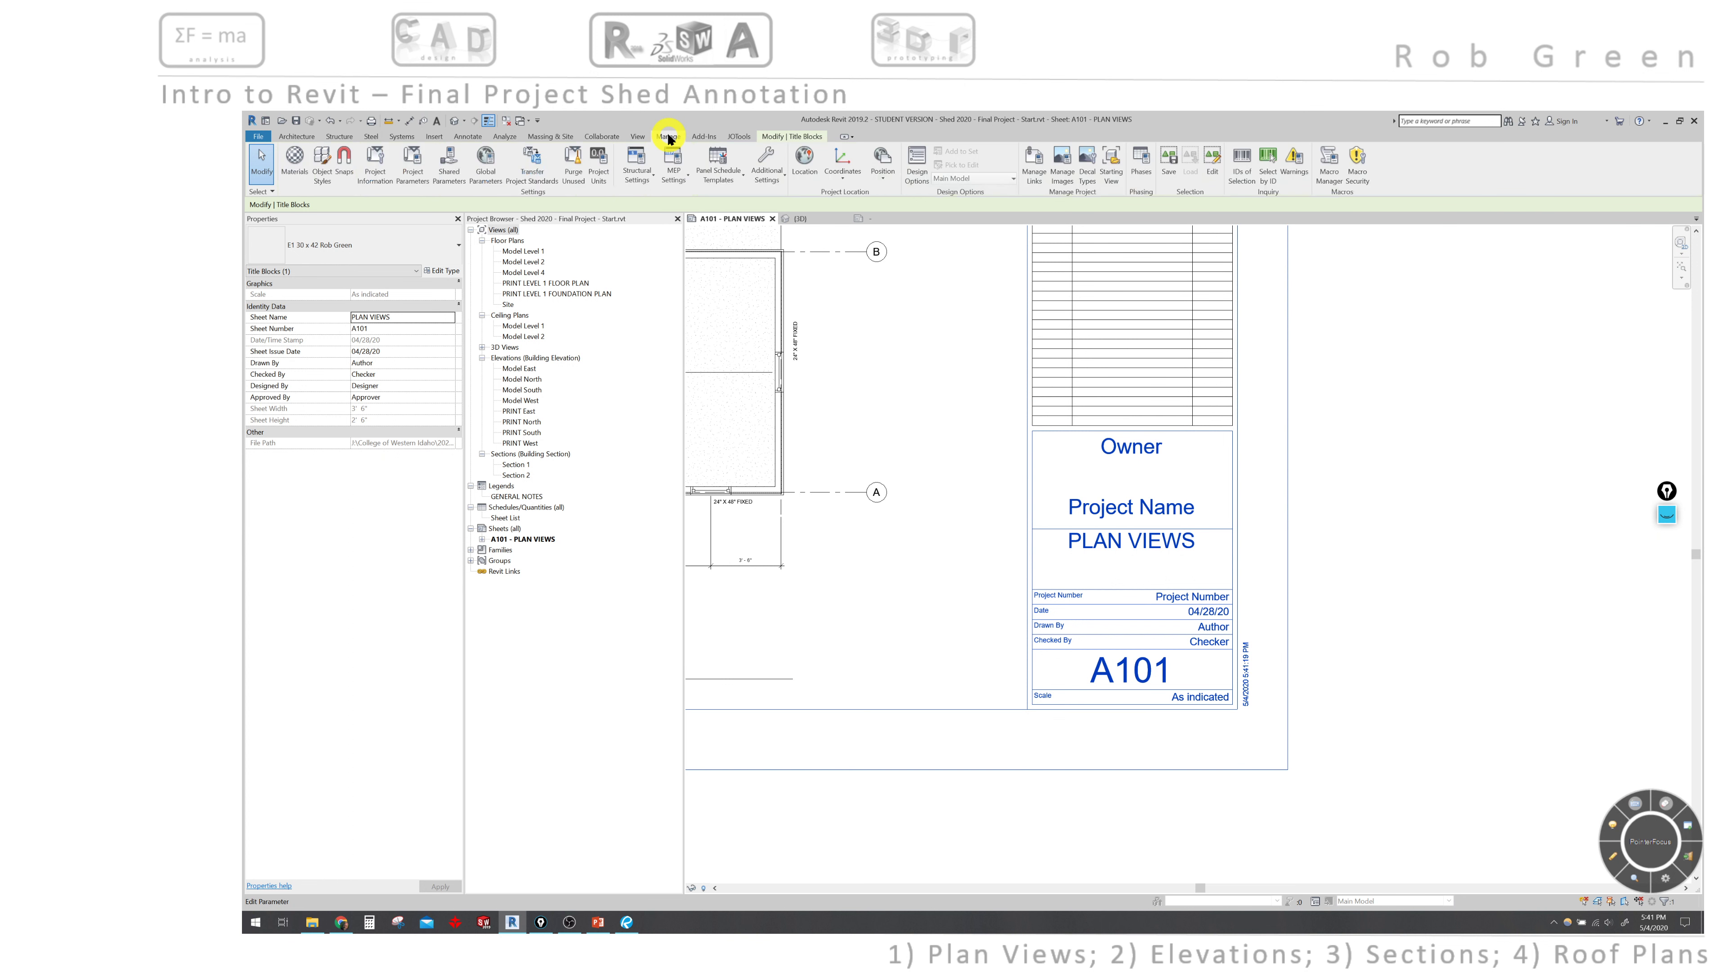
pyautogui.click(374, 161)
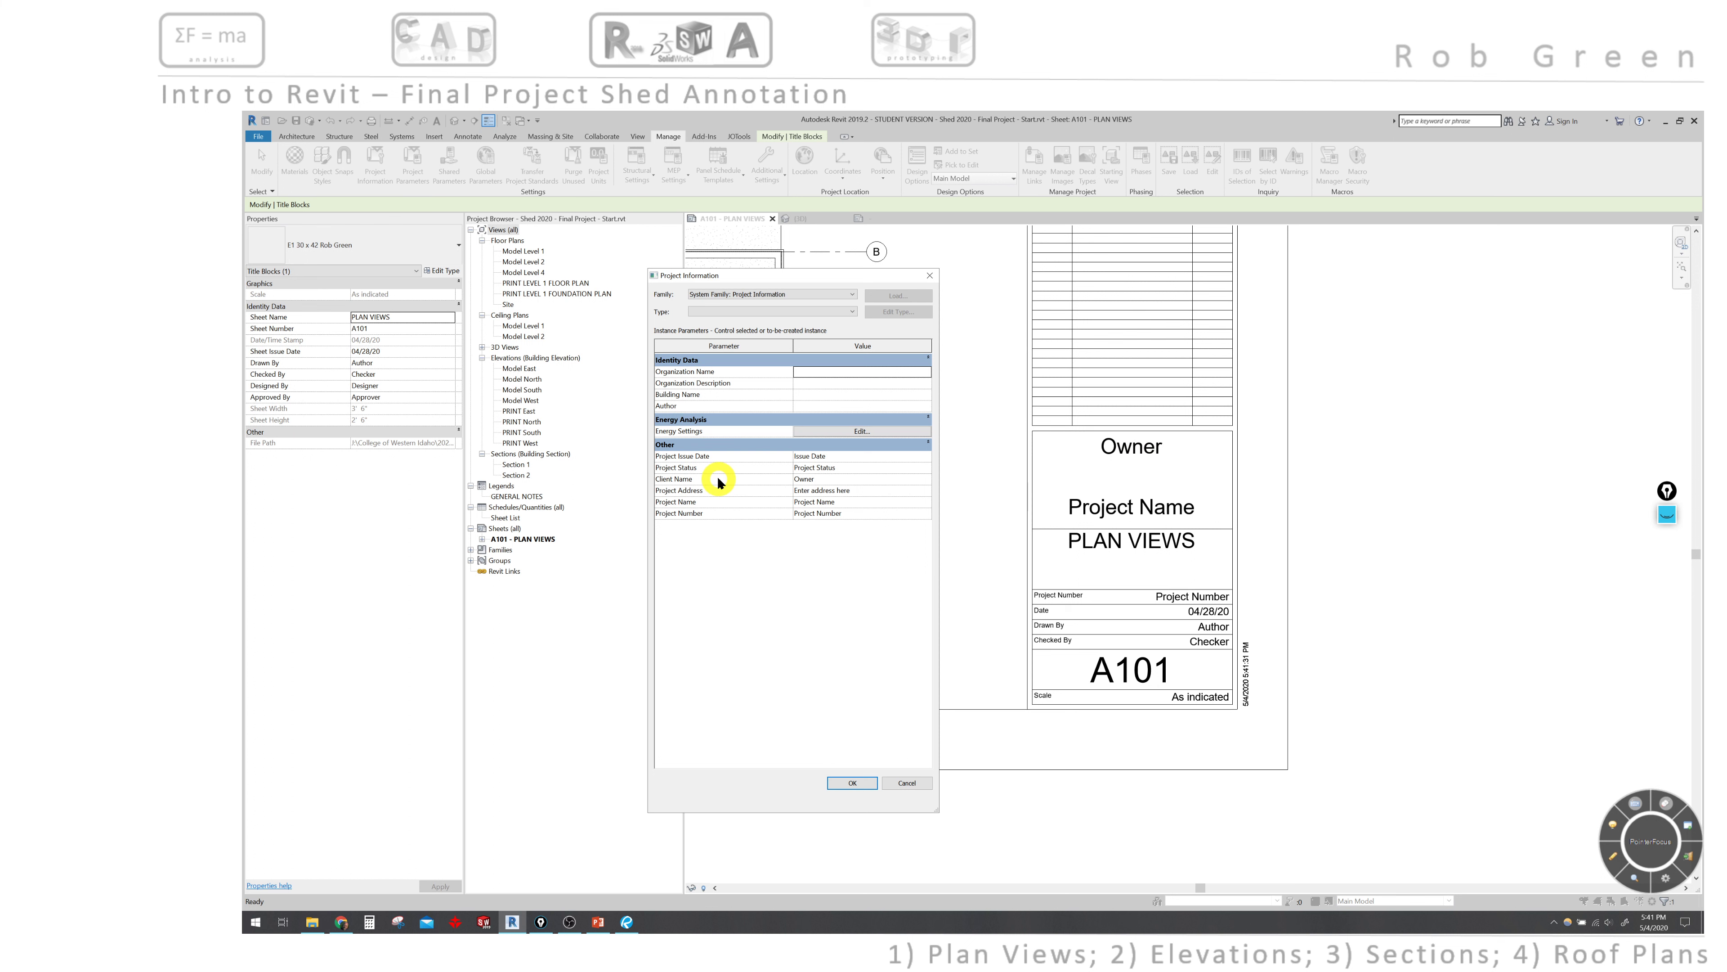
# - Enter 'College of Western Idaho' as the Client Name
pyautogui.click(842, 479)
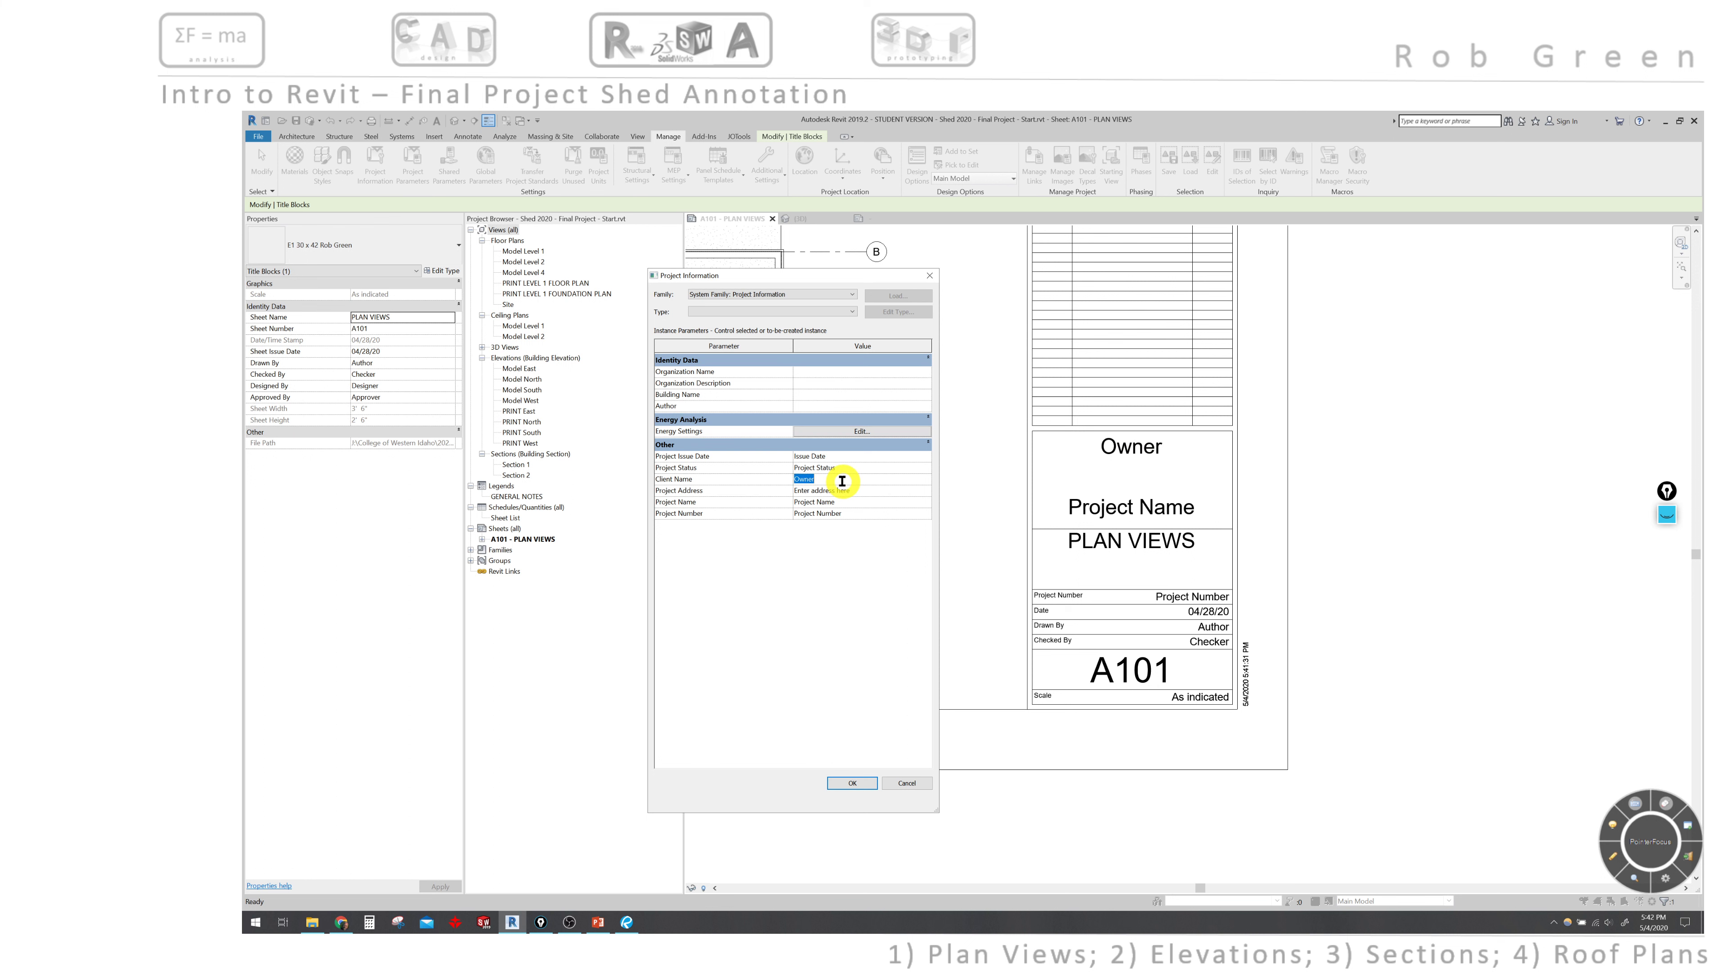
pyautogui.write('C')
pyautogui.press('BackSpace')
pyautogui.press('capslock')
pyautogui.write('Co')
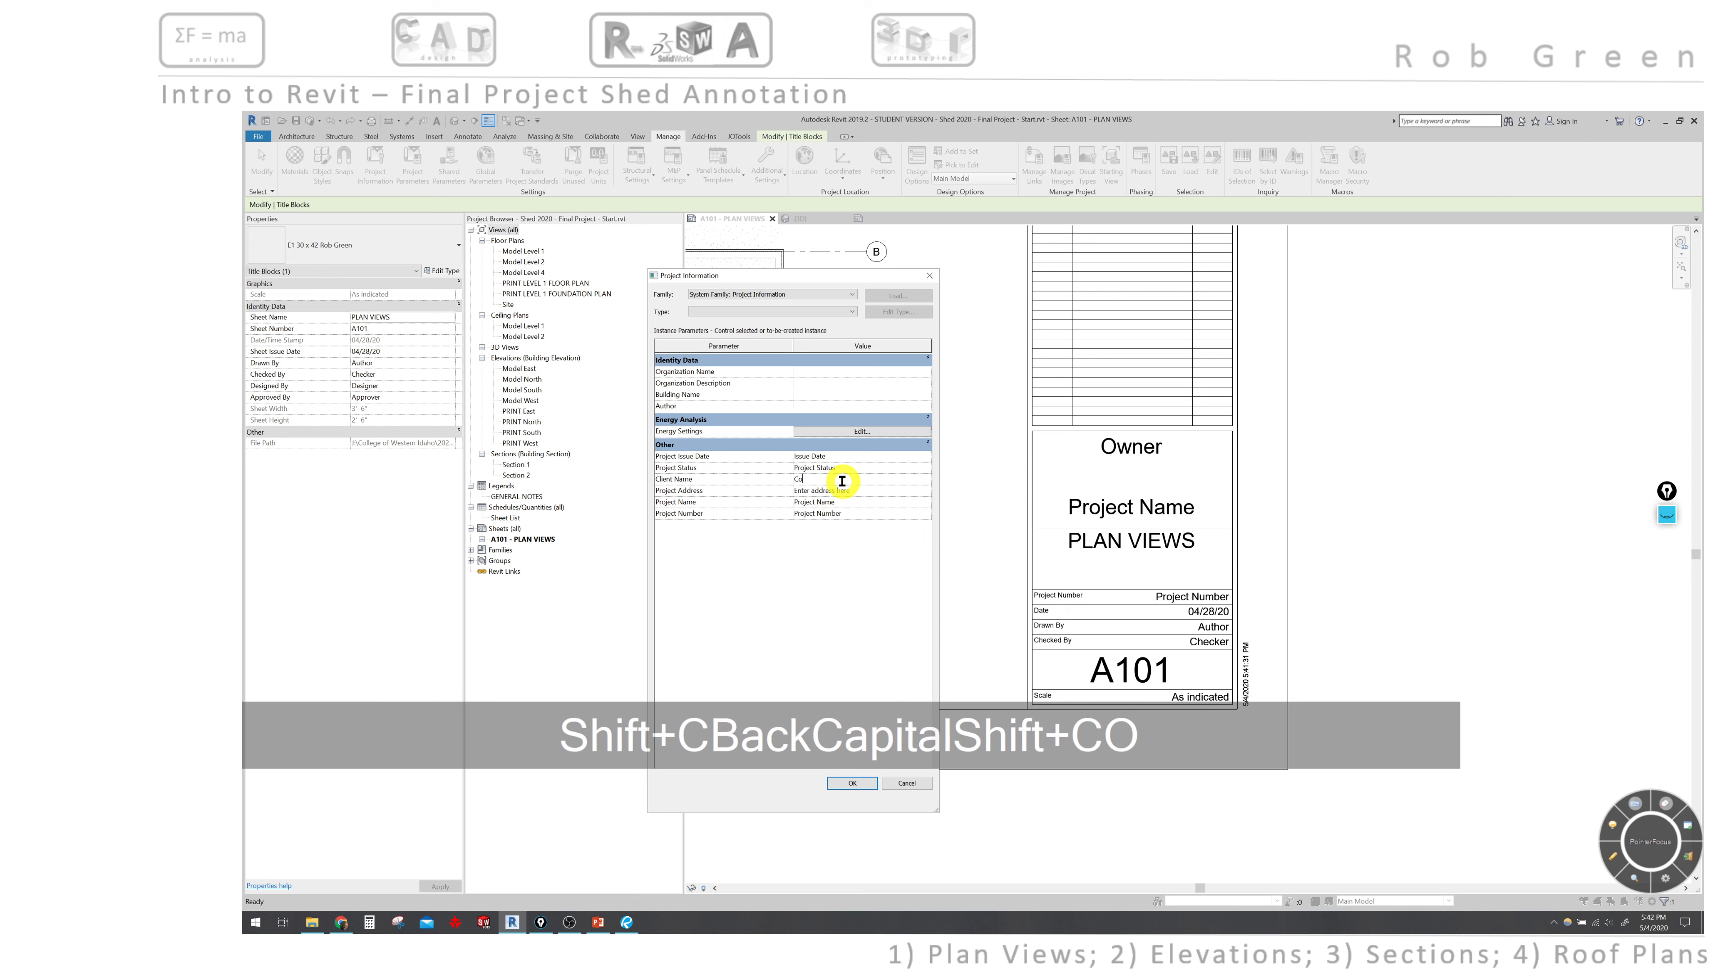
pyautogui.write('llege of ')
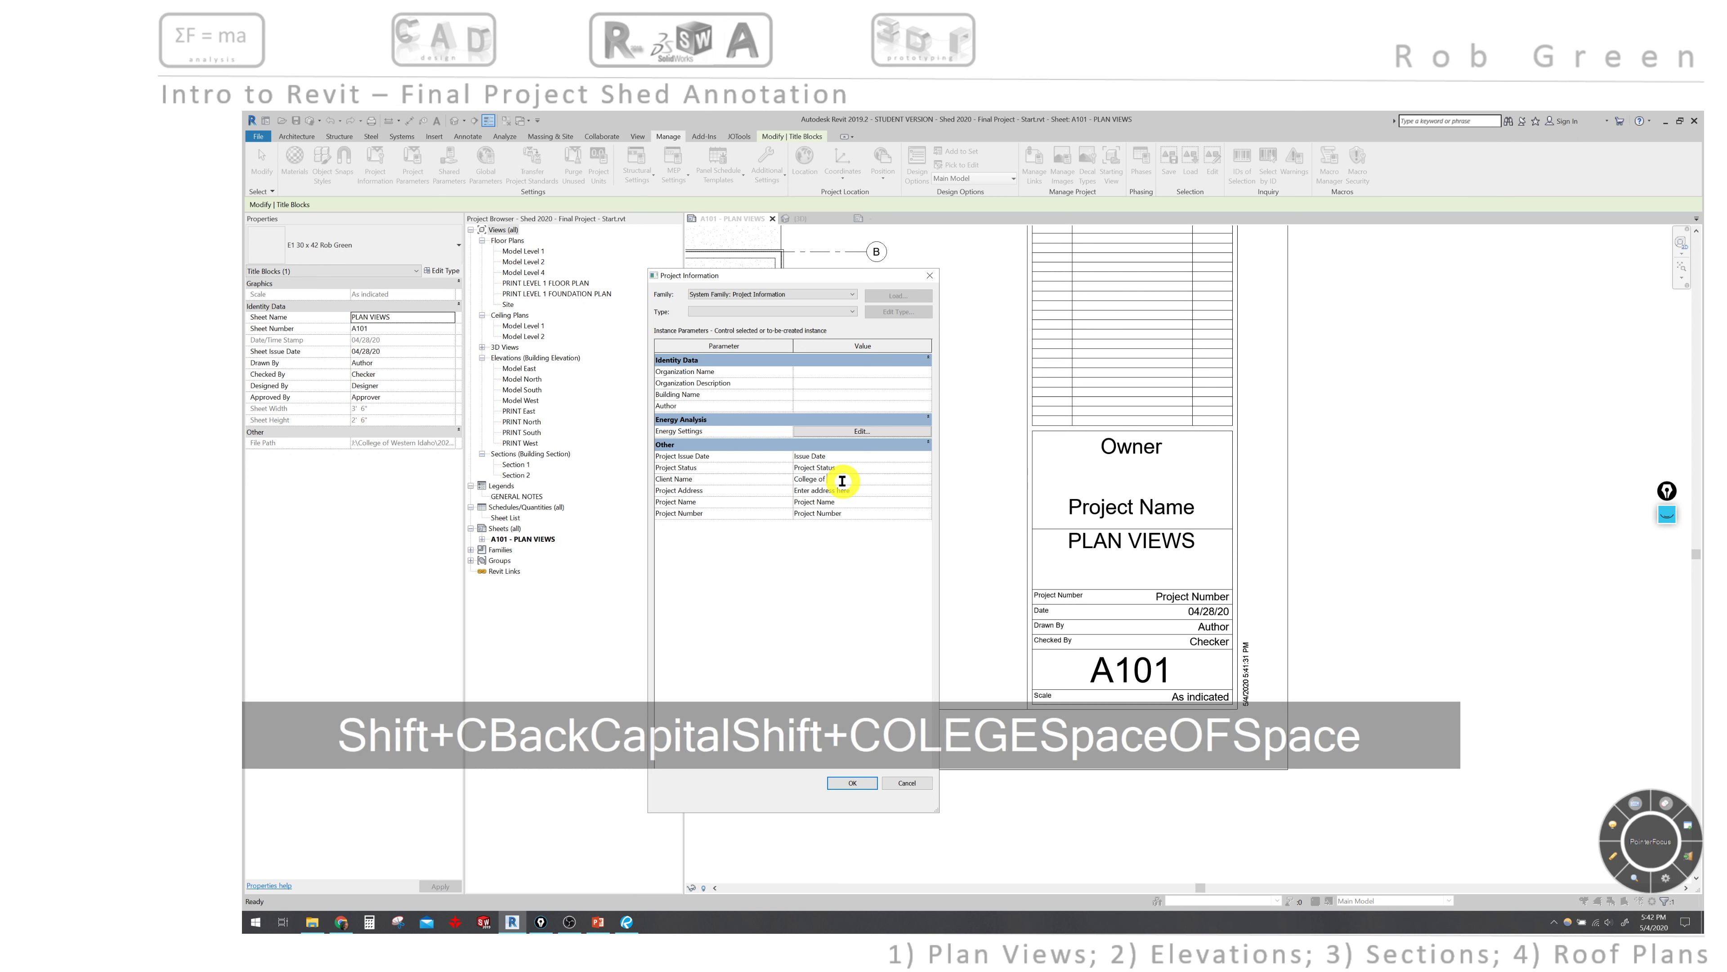
pyautogui.write('Western')
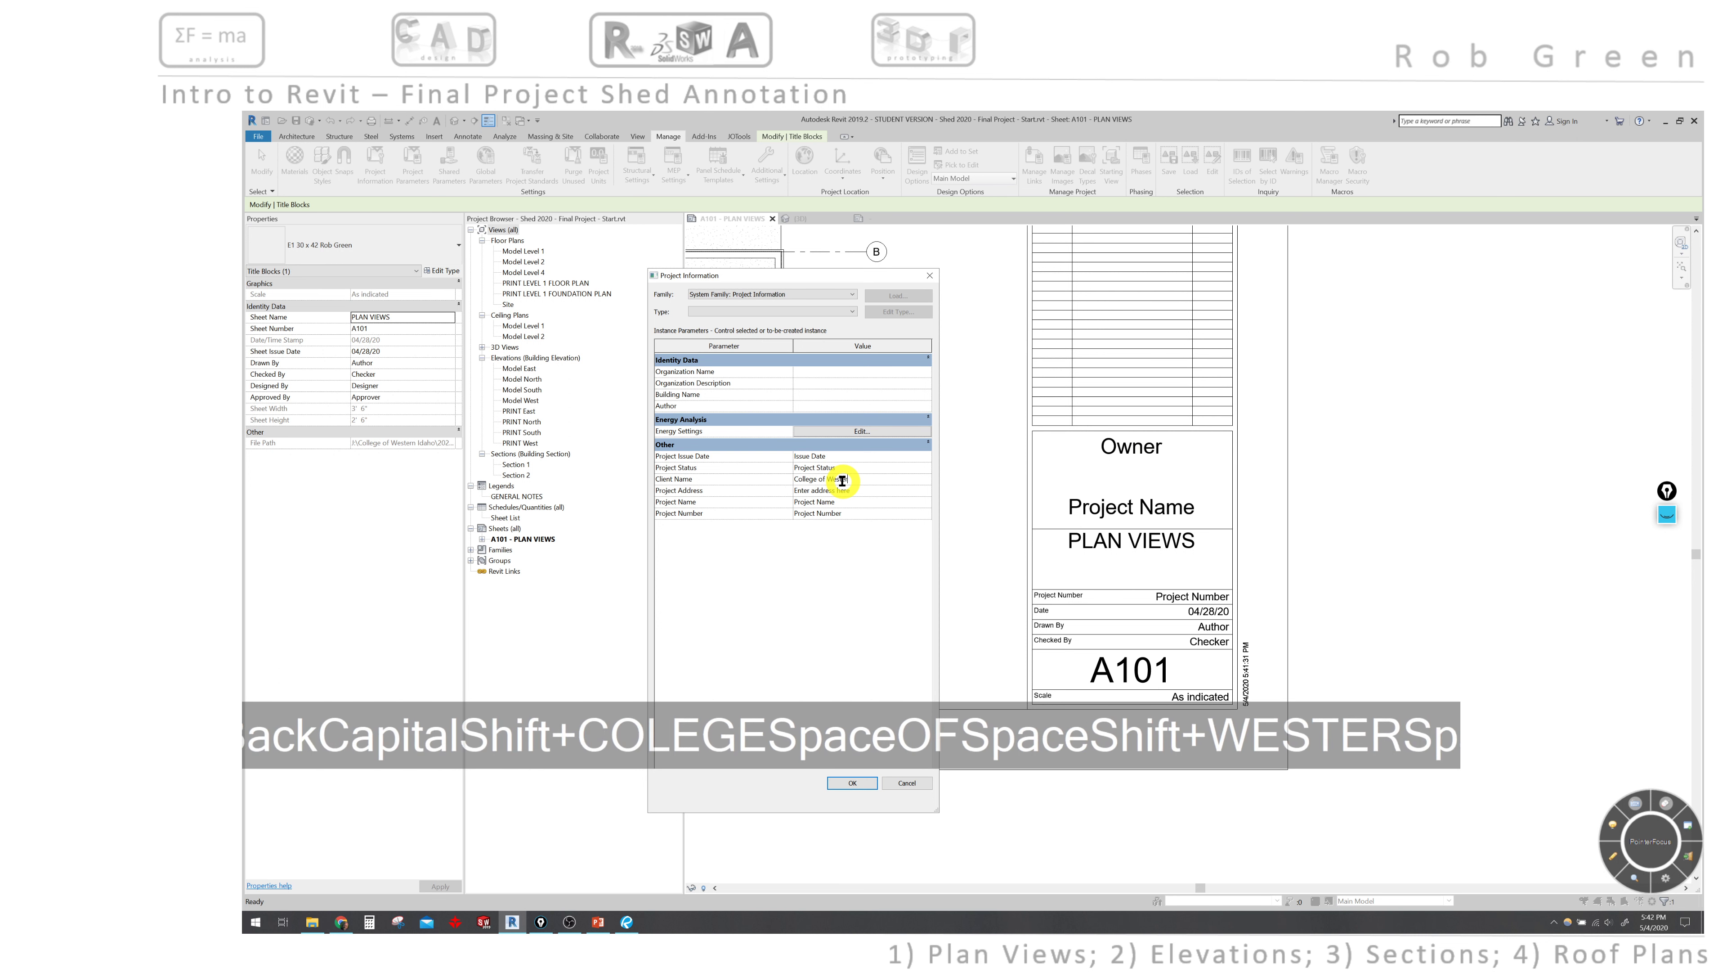
pyautogui.press('BackSpace')
pyautogui.write('n Idaho')
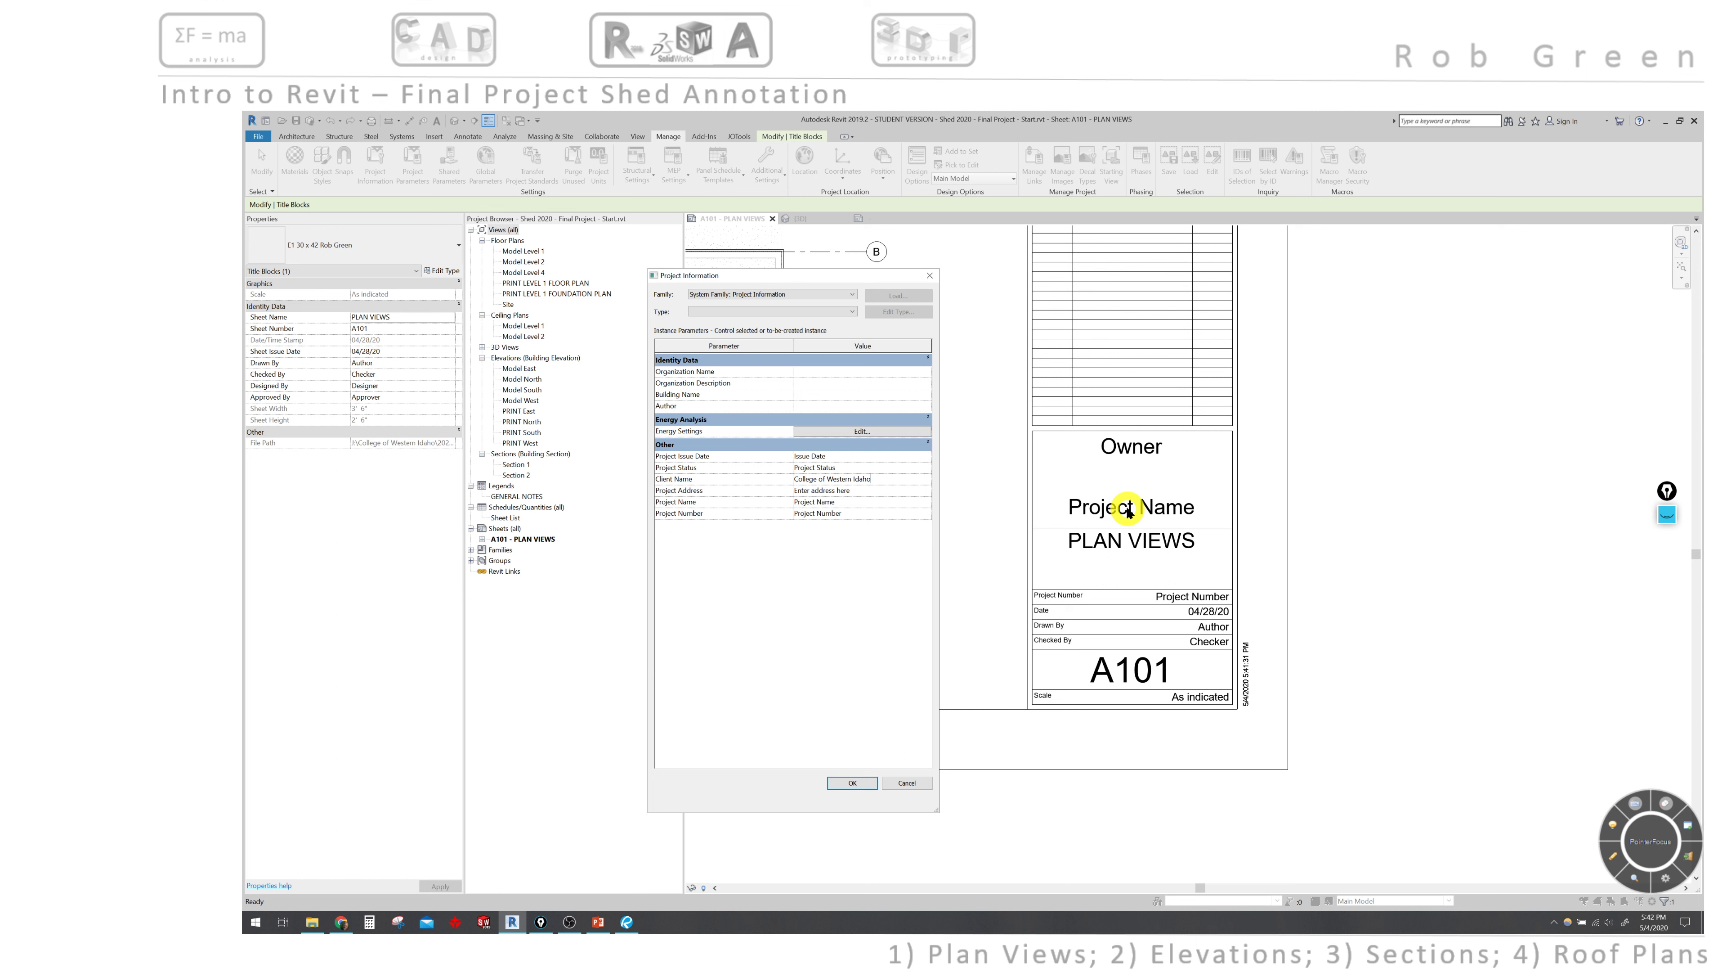
# - Set Project Name to 'Drafting Shed' and Project Number to 'DRFT 122 F', then apply
pyautogui.click(851, 499)
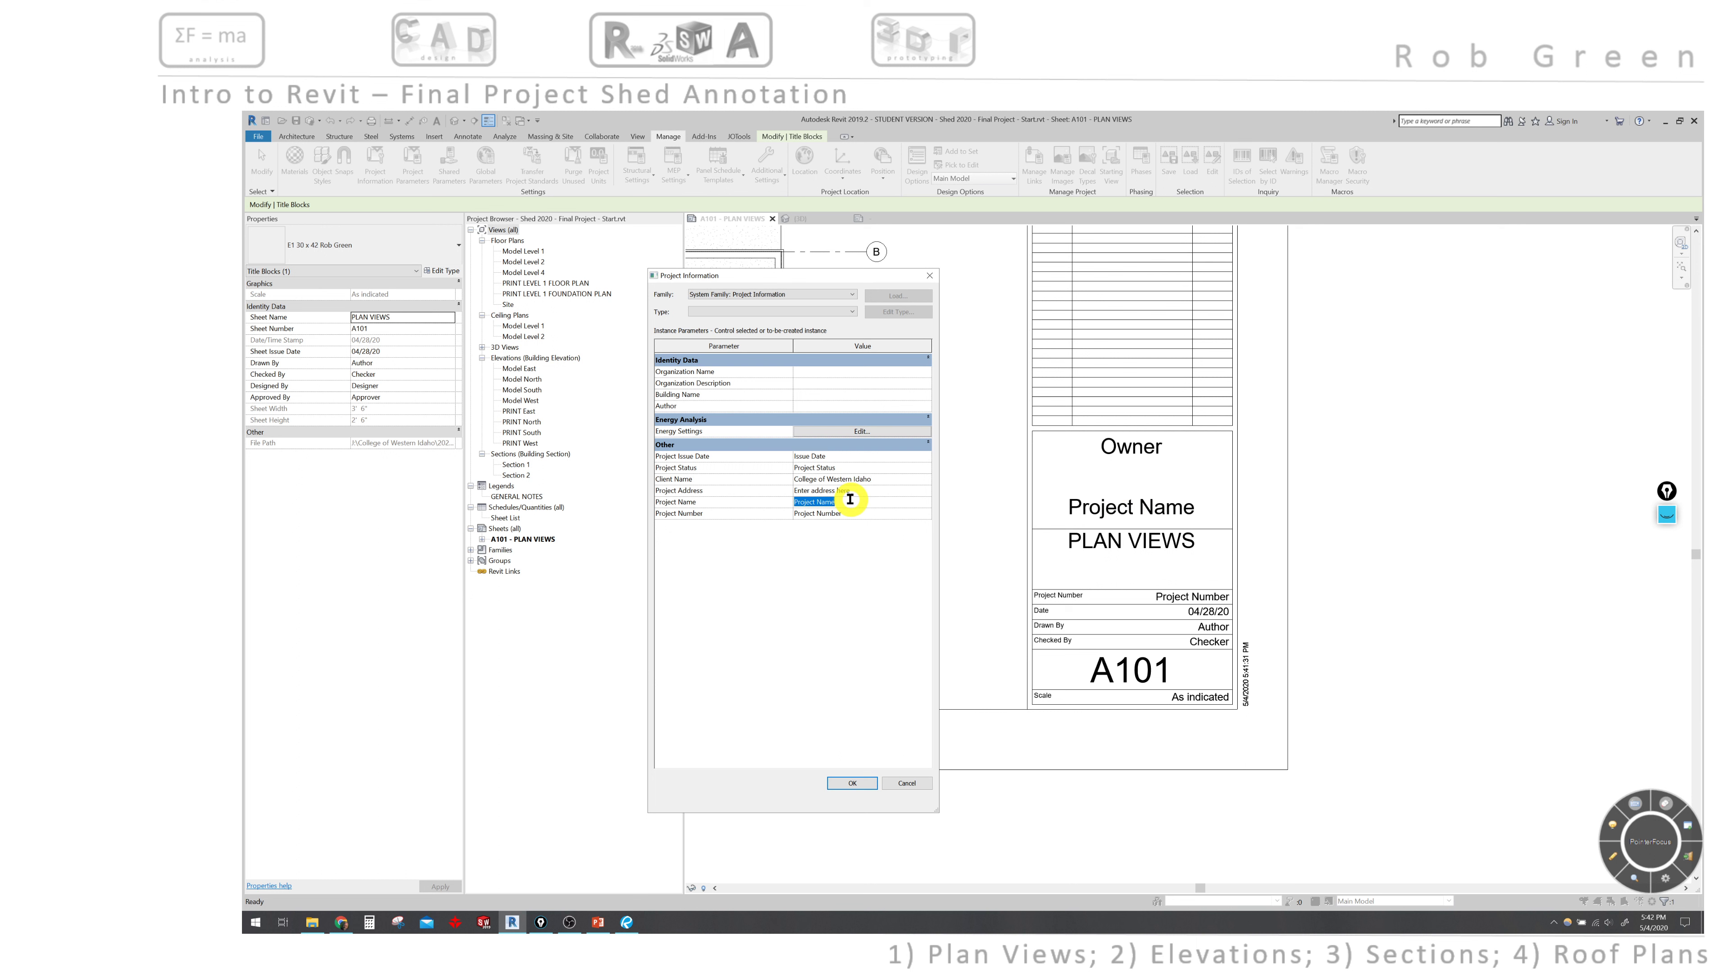
pyautogui.write('S')
pyautogui.press('BackSpace')
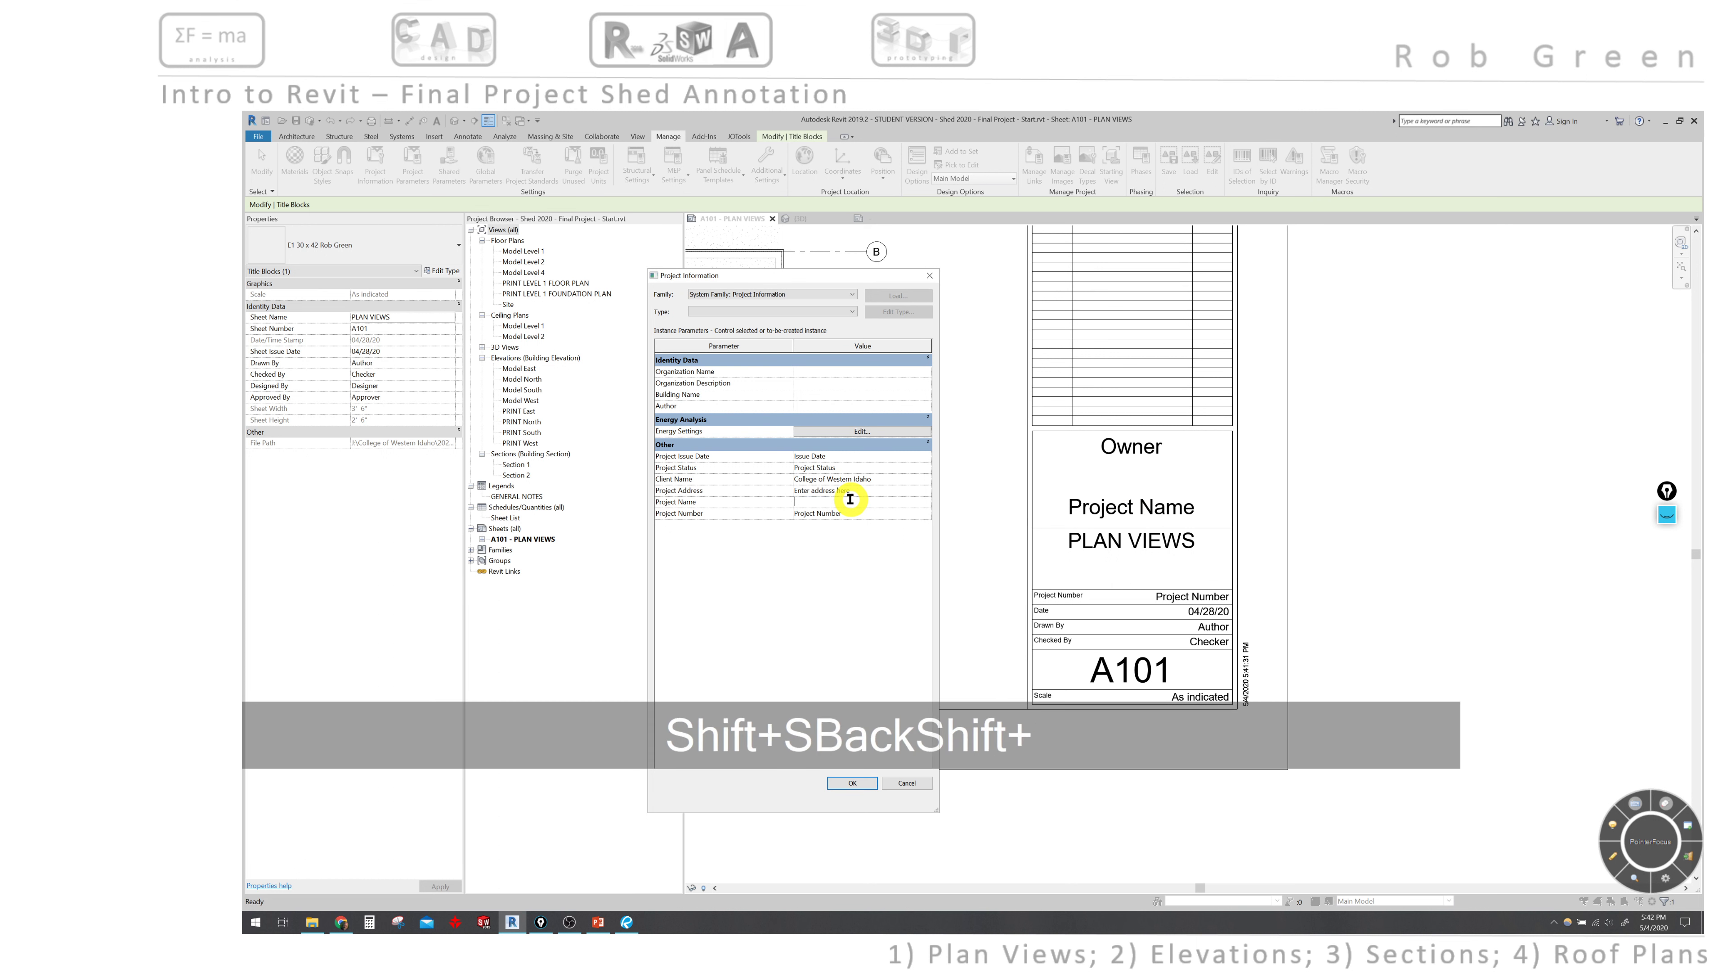
pyautogui.write('Drafting Shed')
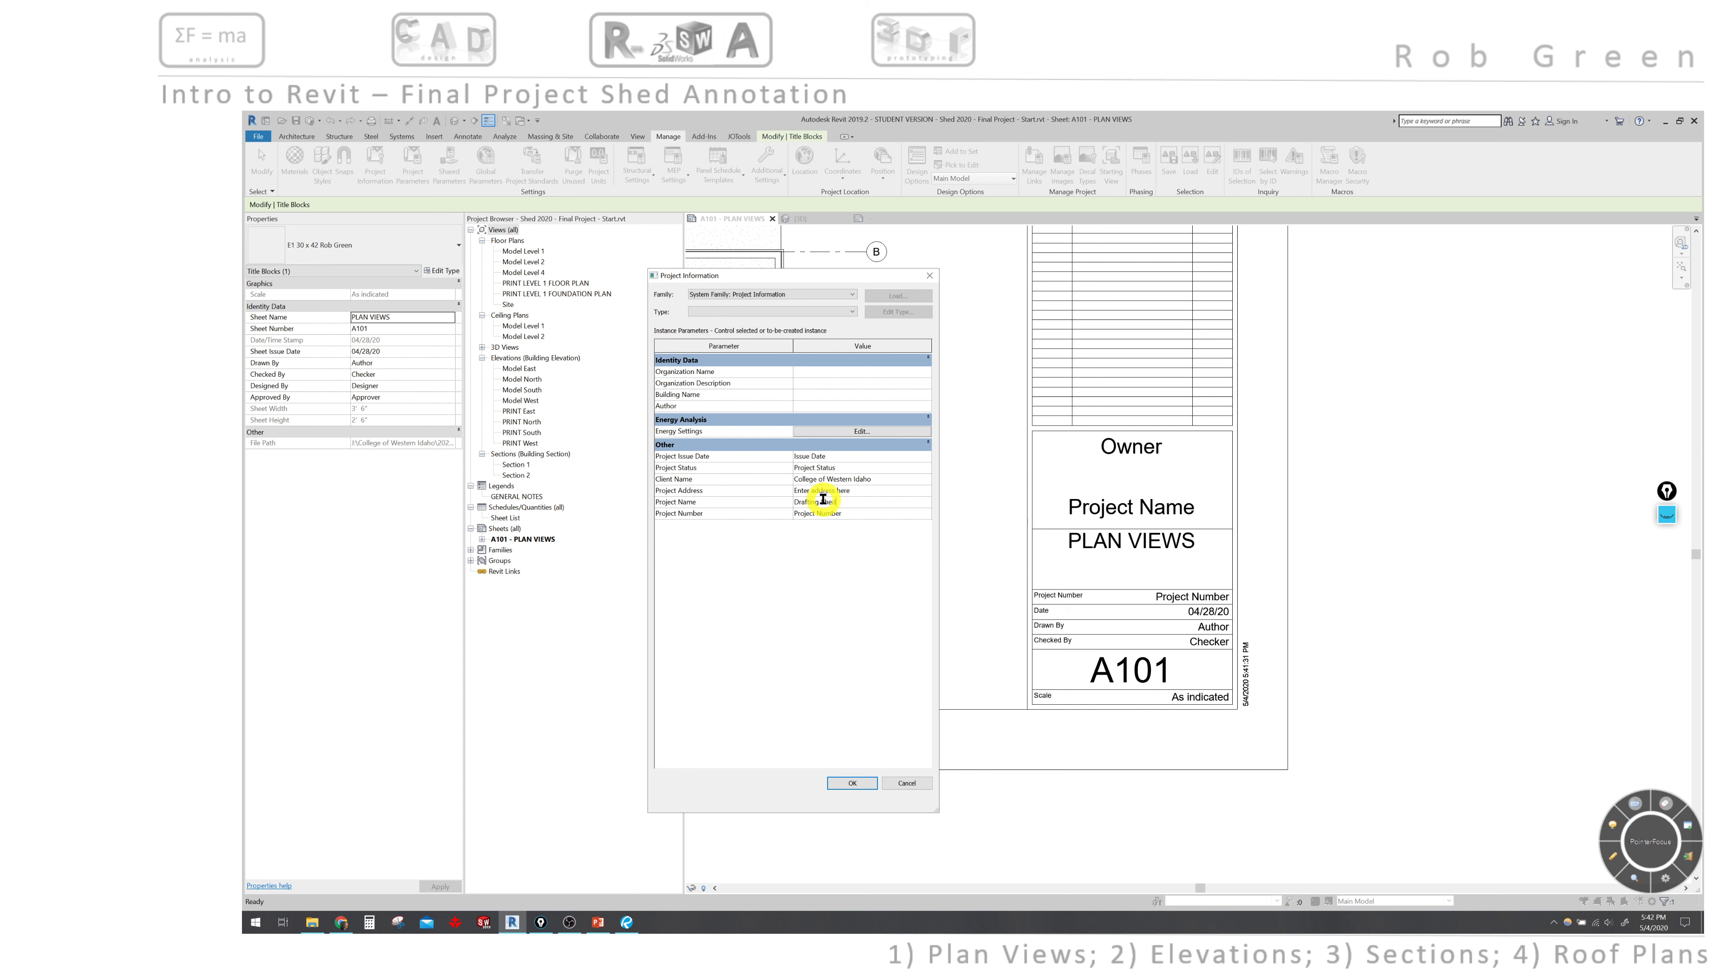
pyautogui.click(866, 514)
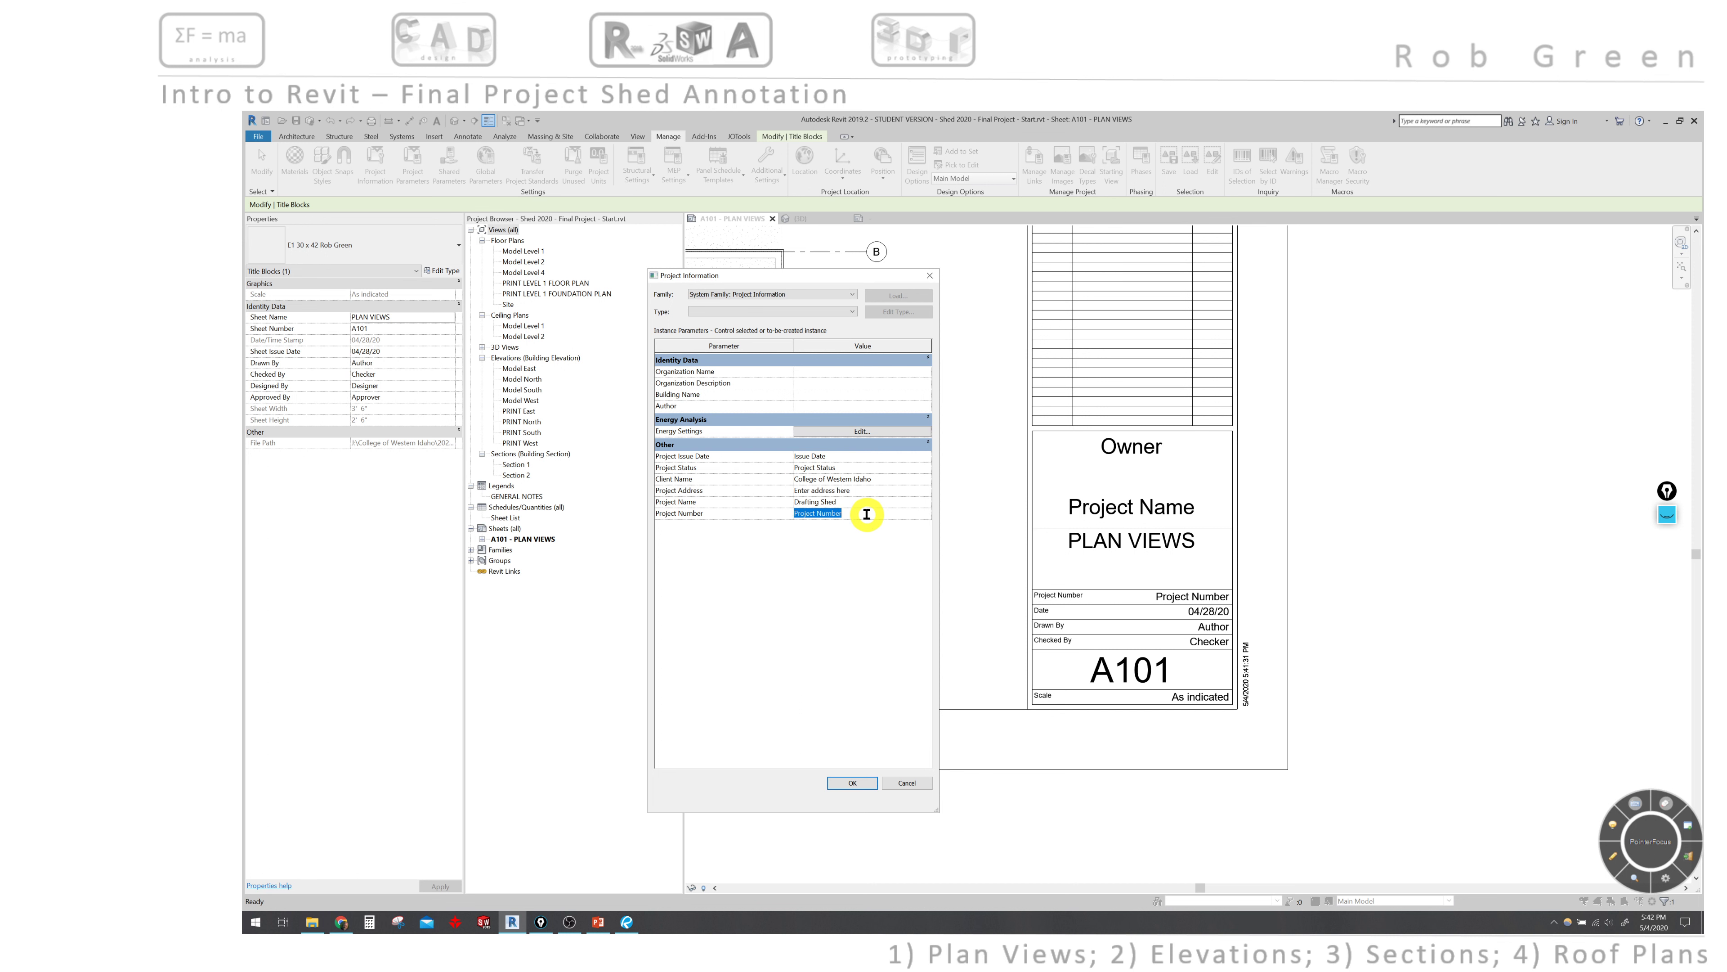
pyautogui.write('DRFT 122')
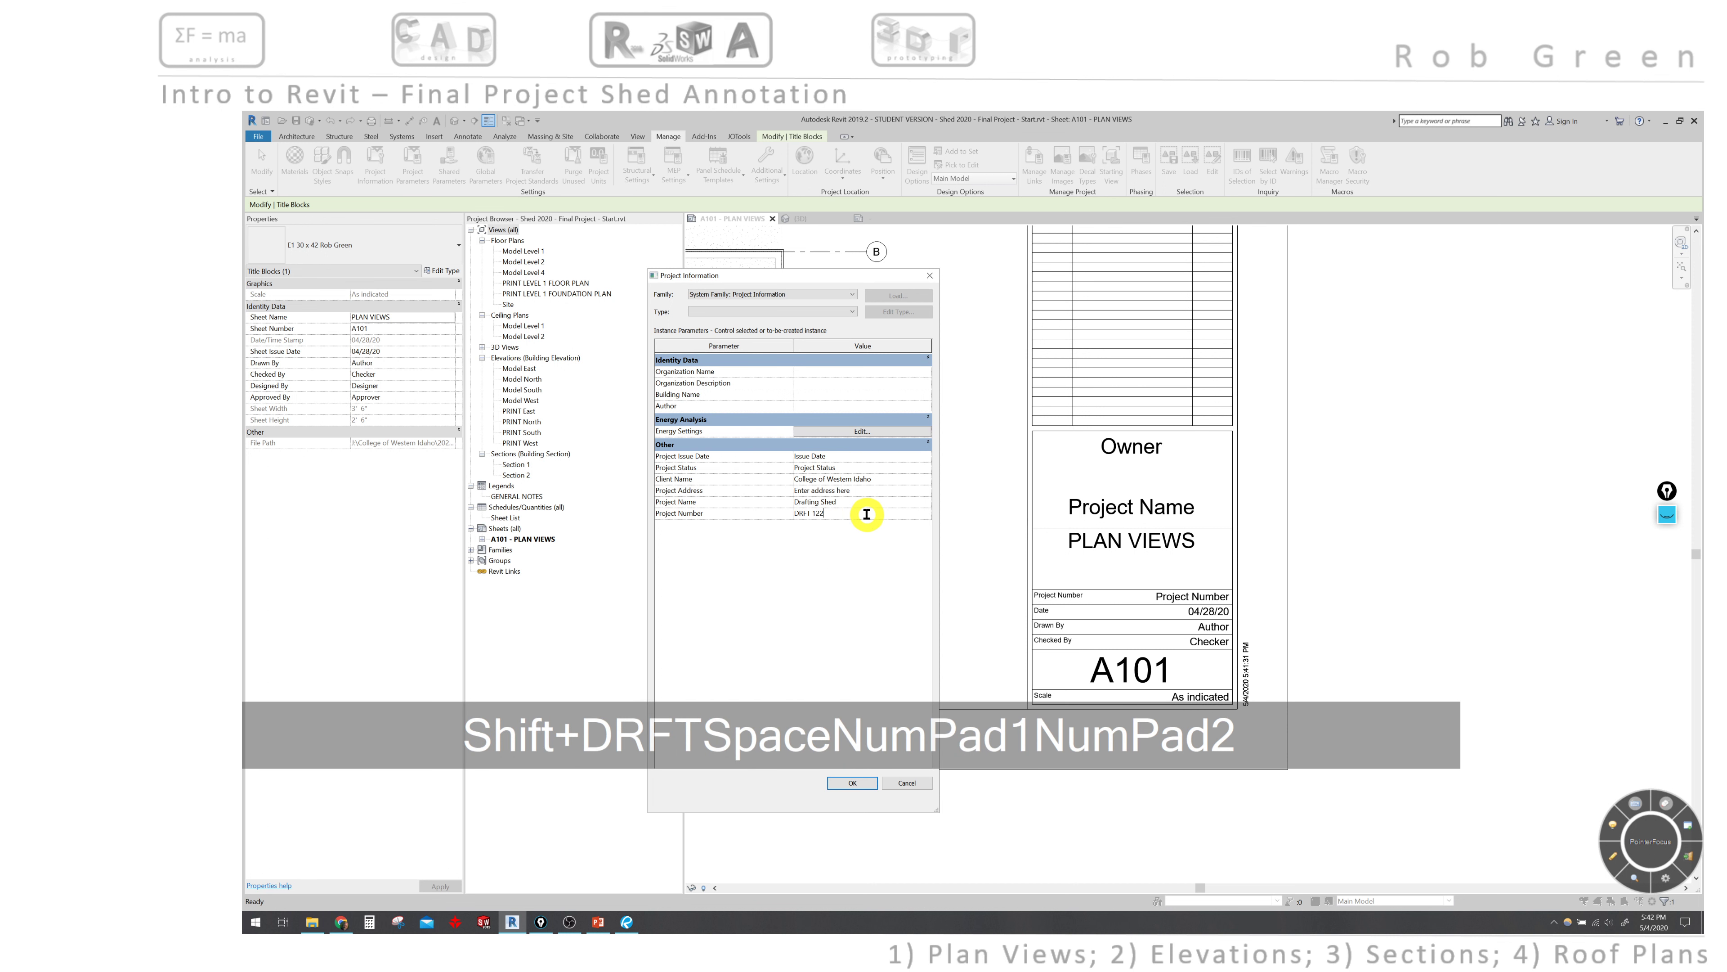
pyautogui.write(' F')
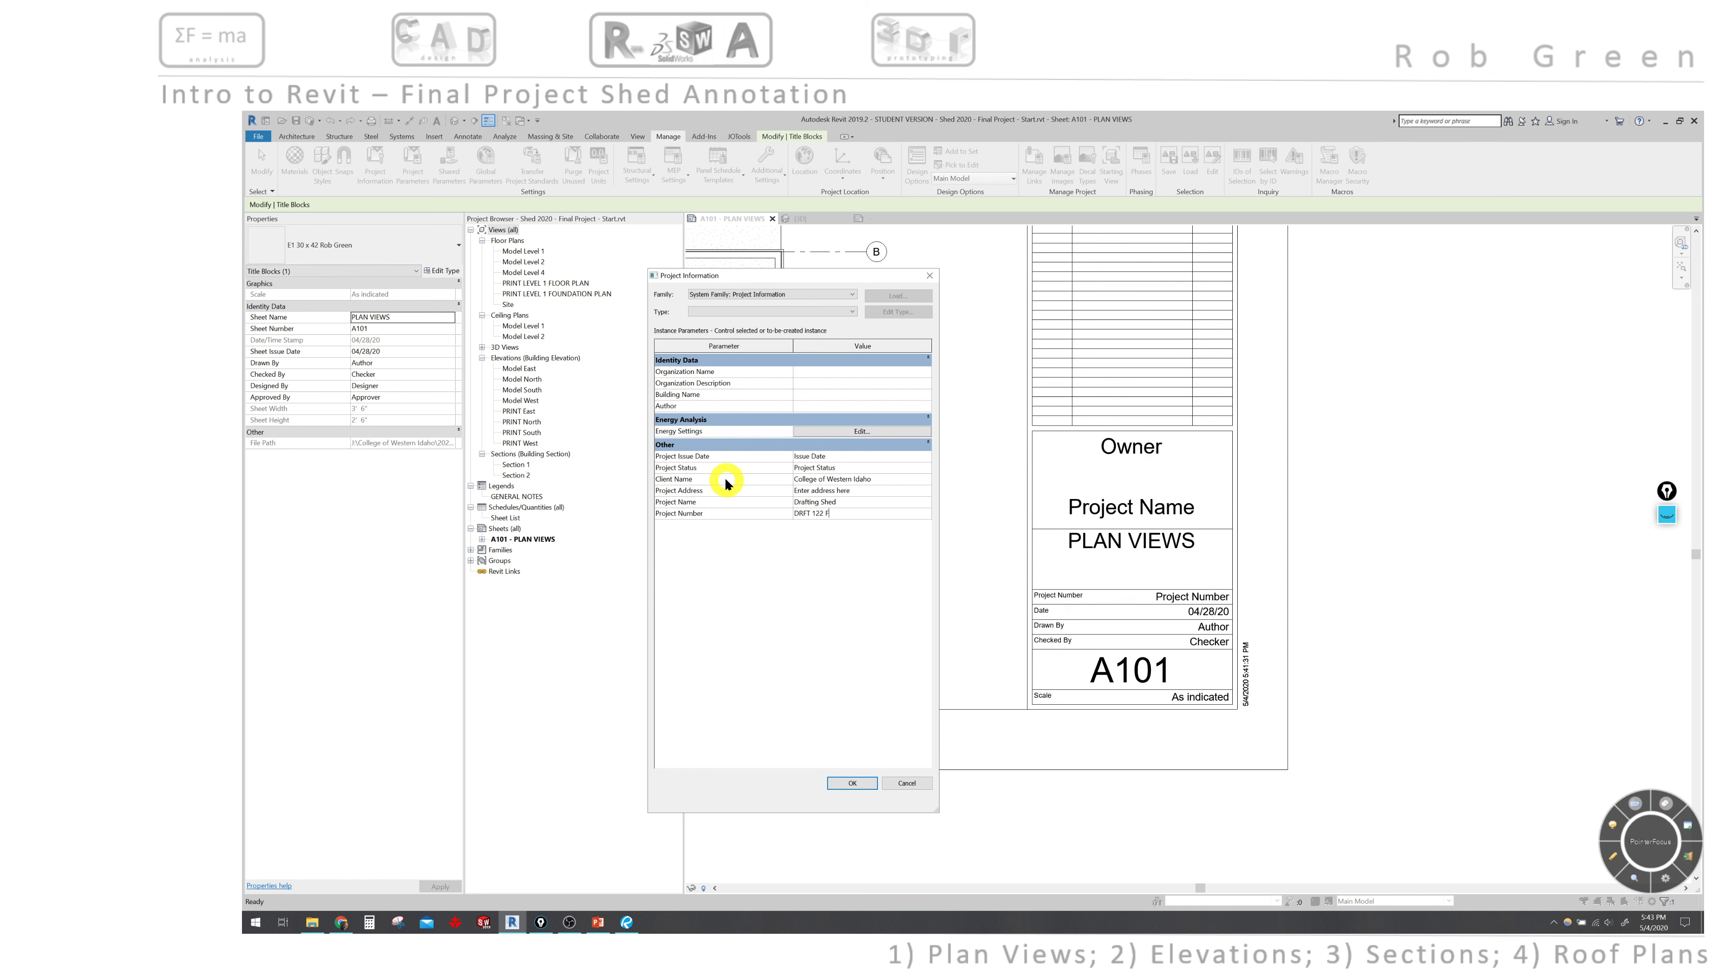
pyautogui.click(845, 785)
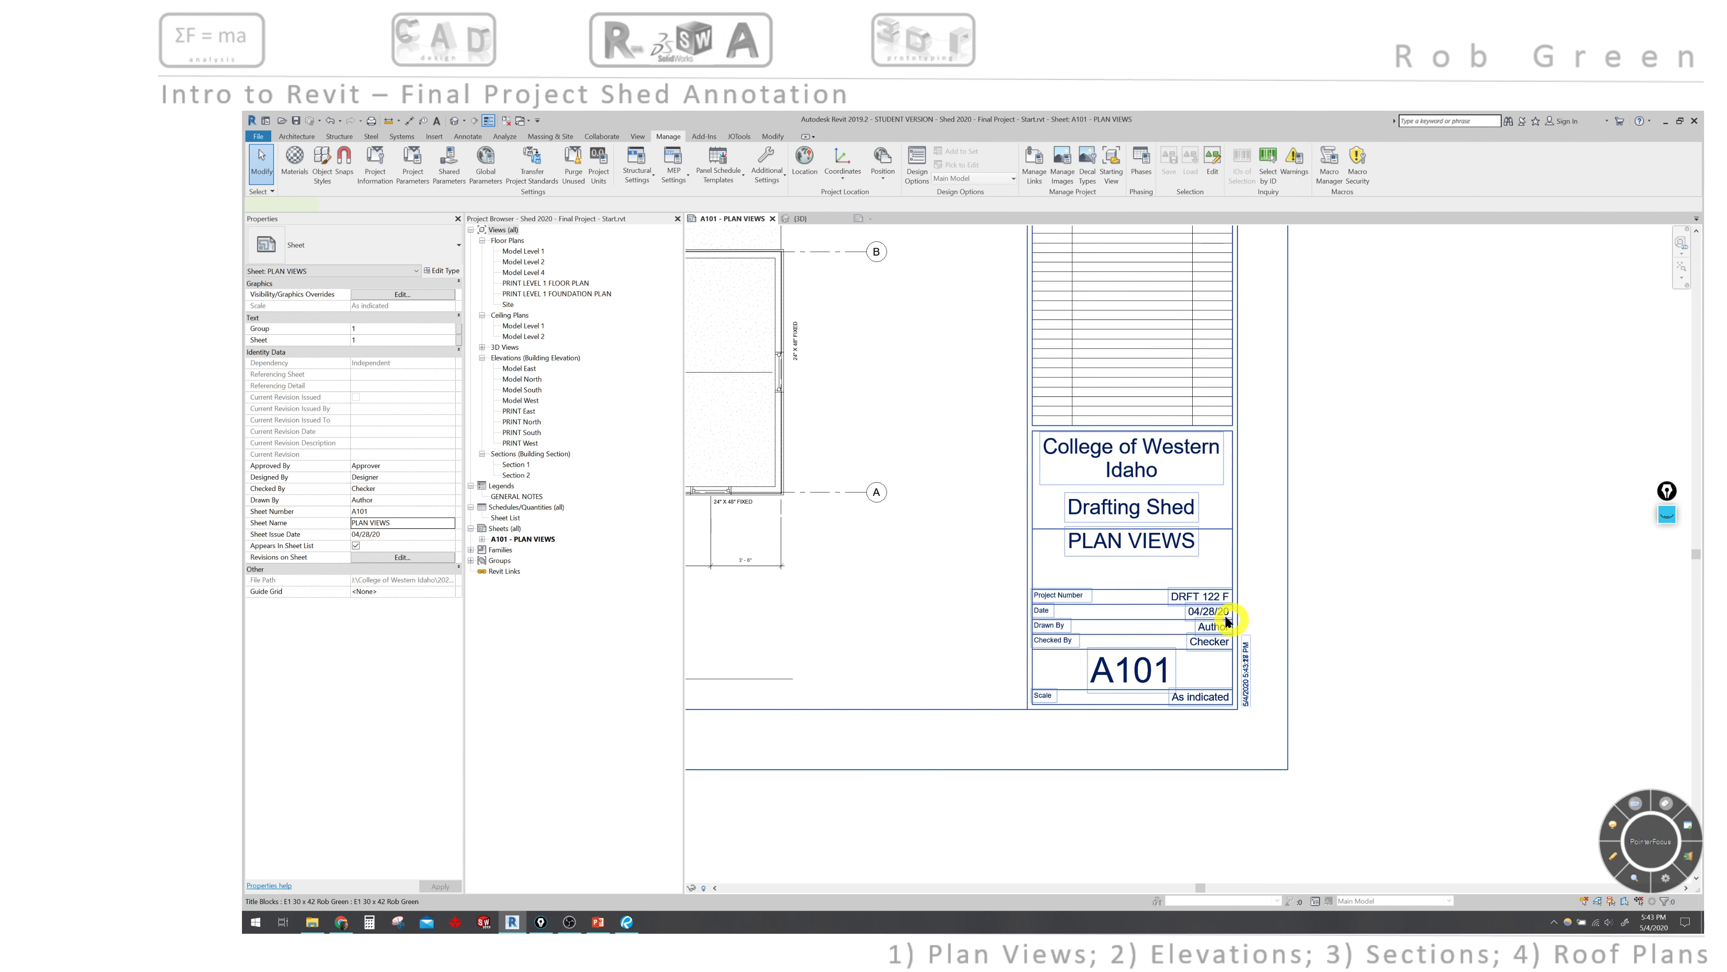
# - Select the title block on sheet A101
pyautogui.click(1201, 623)
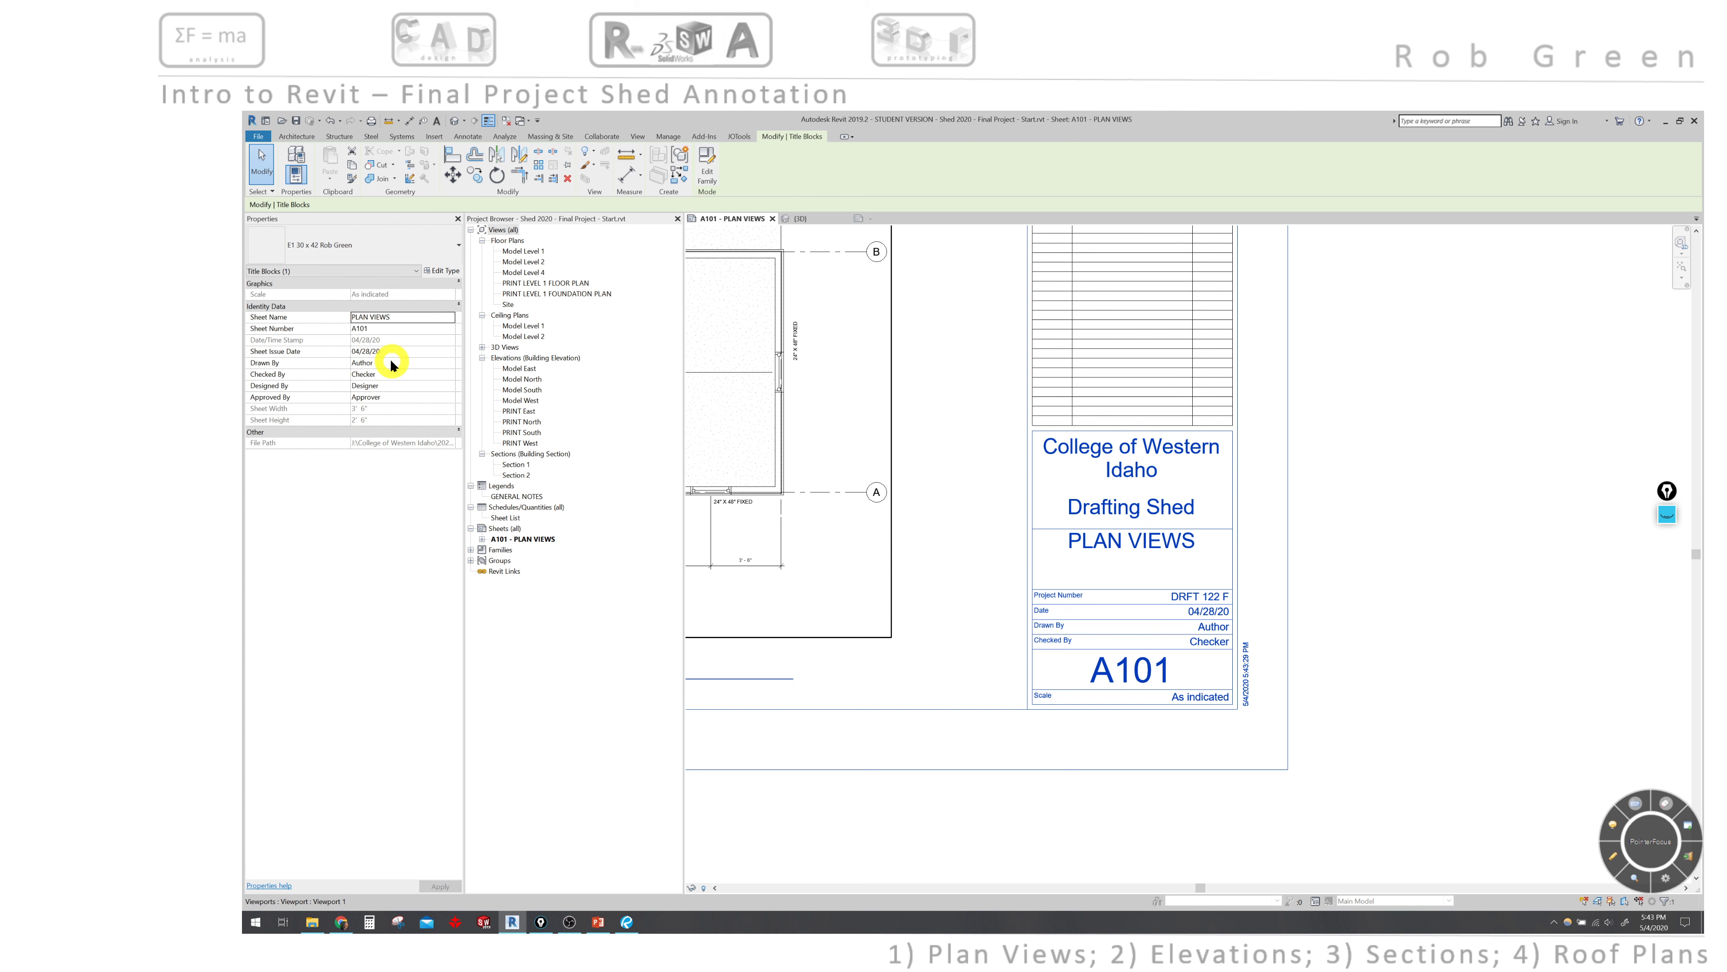
# - Set the title block's Sheet Issue Date to 5.4.2020
pyautogui.click(405, 349)
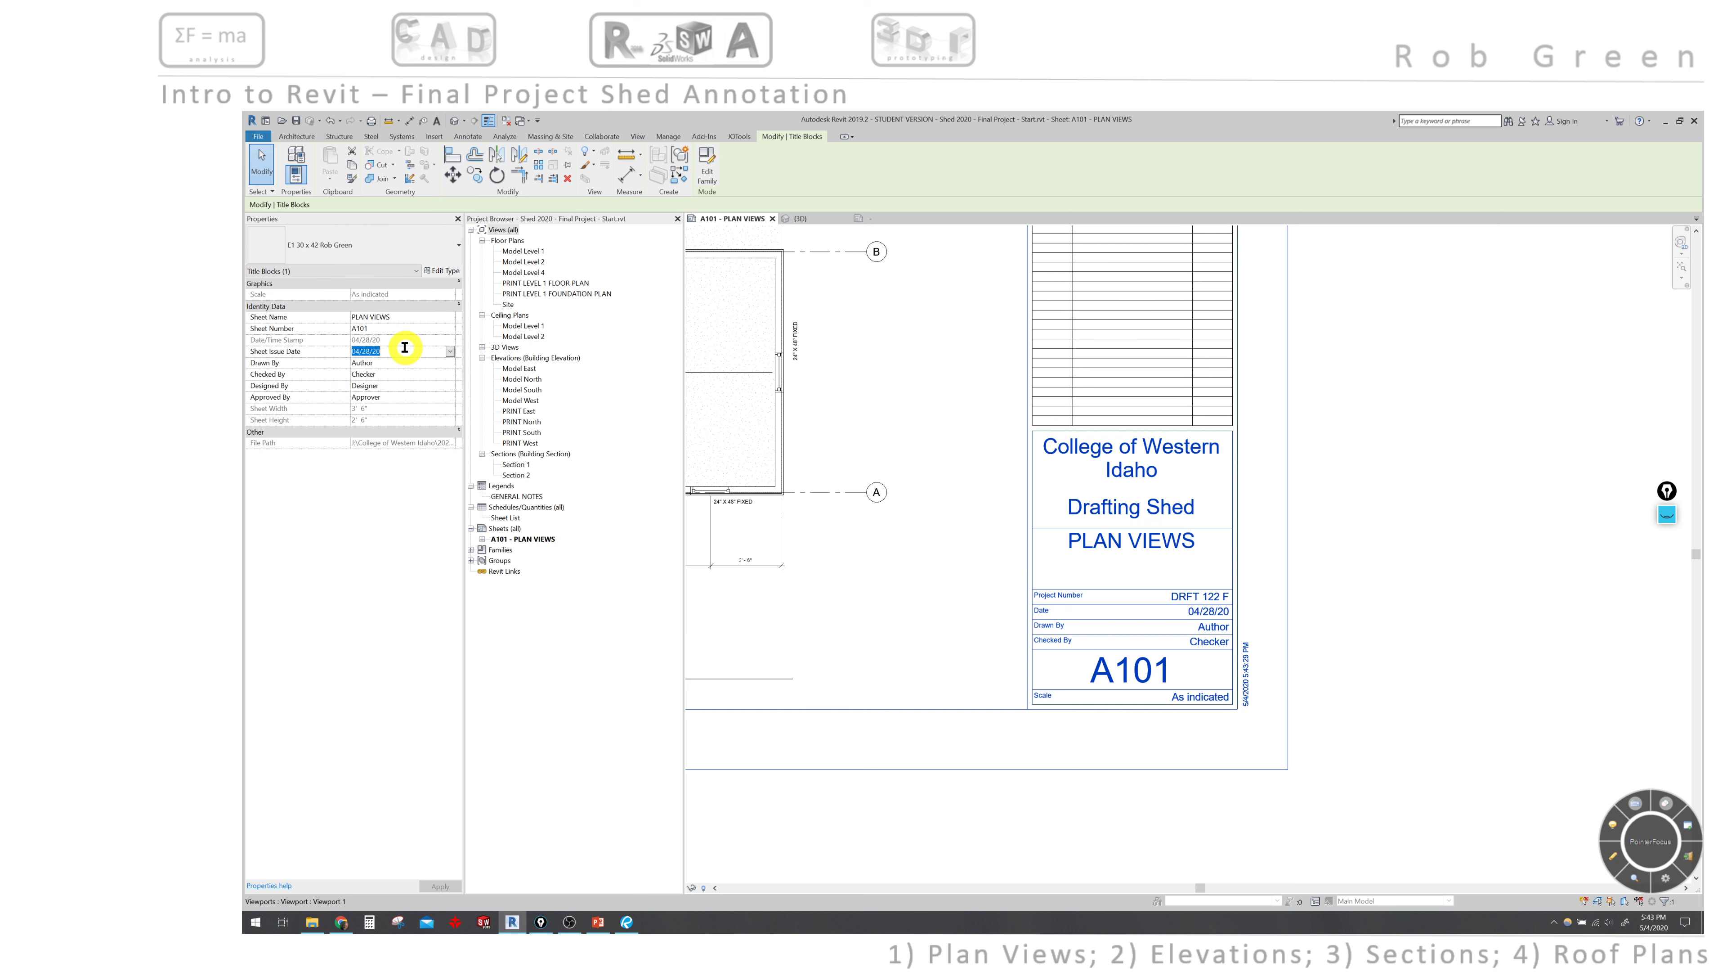
pyautogui.write('5')
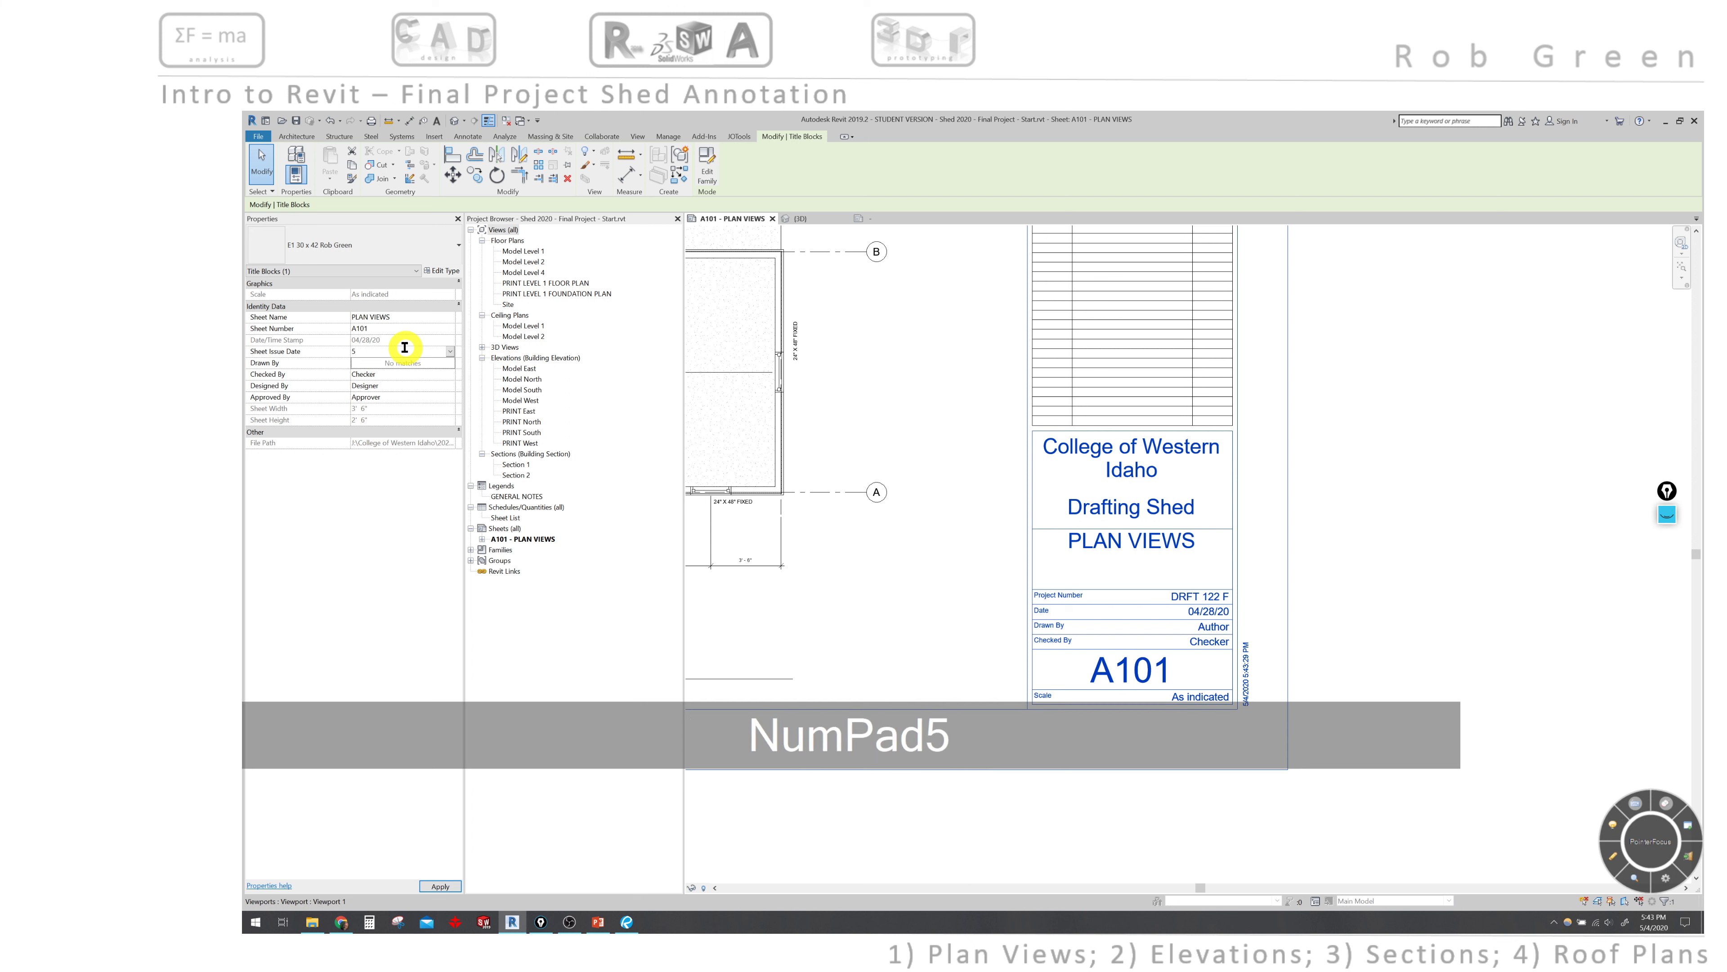
pyautogui.write('.42020')
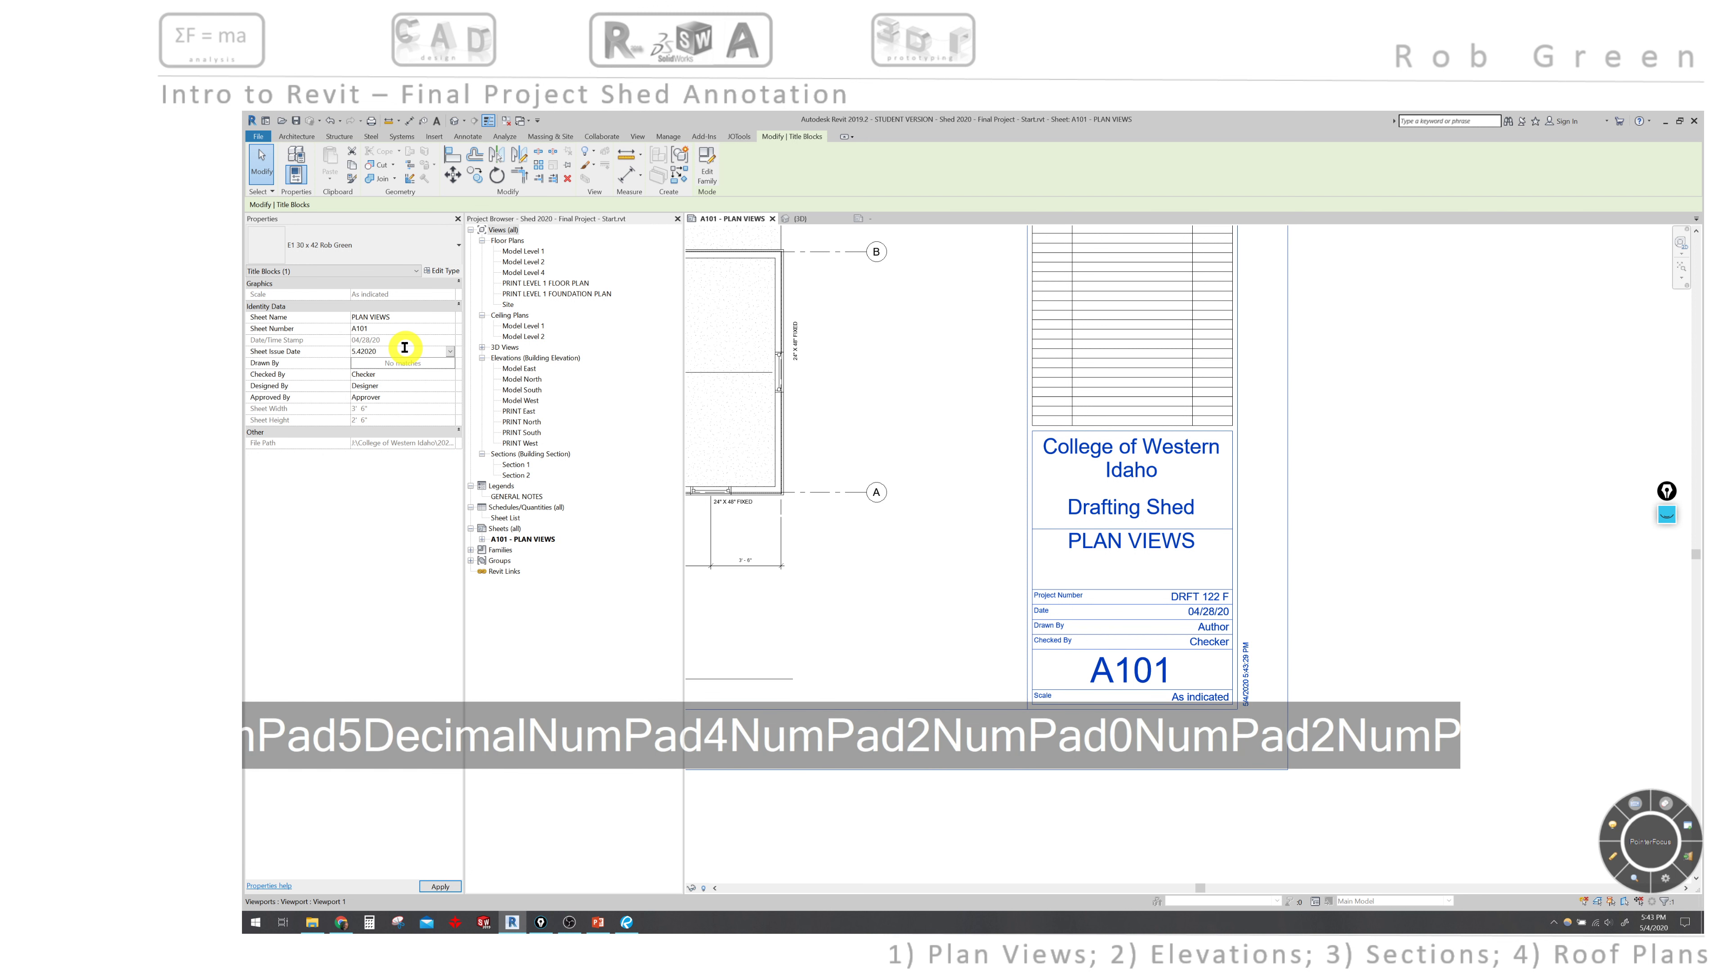
pyautogui.press('Return')
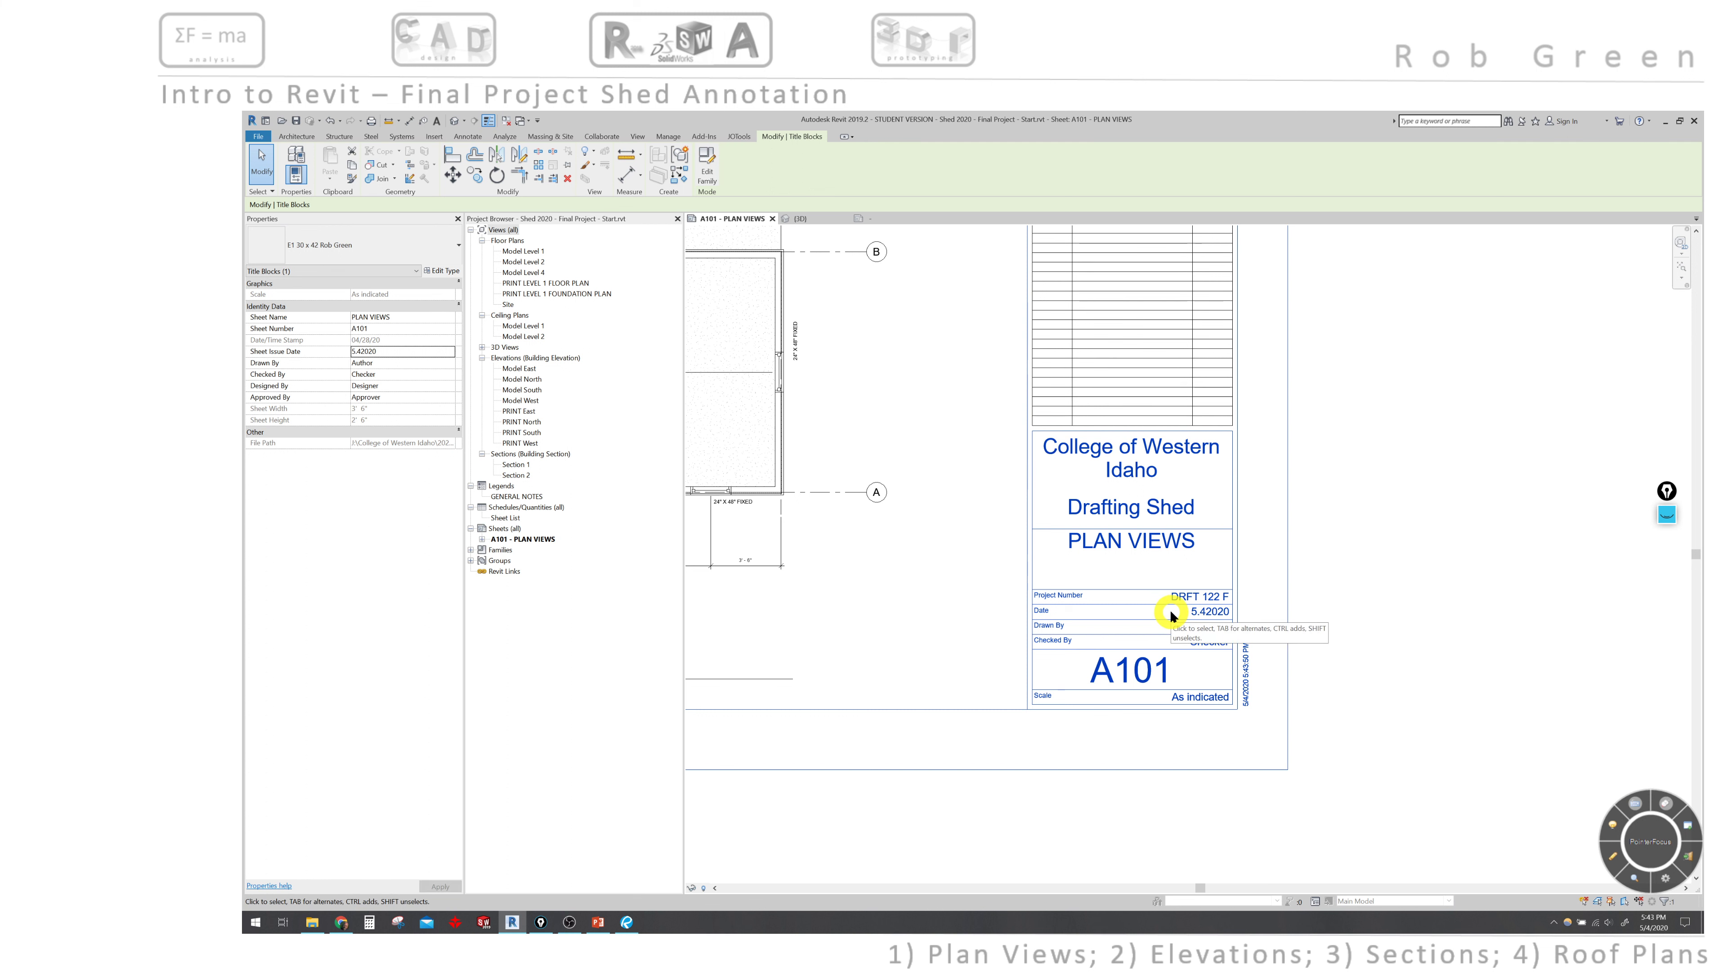
pyautogui.click(361, 352)
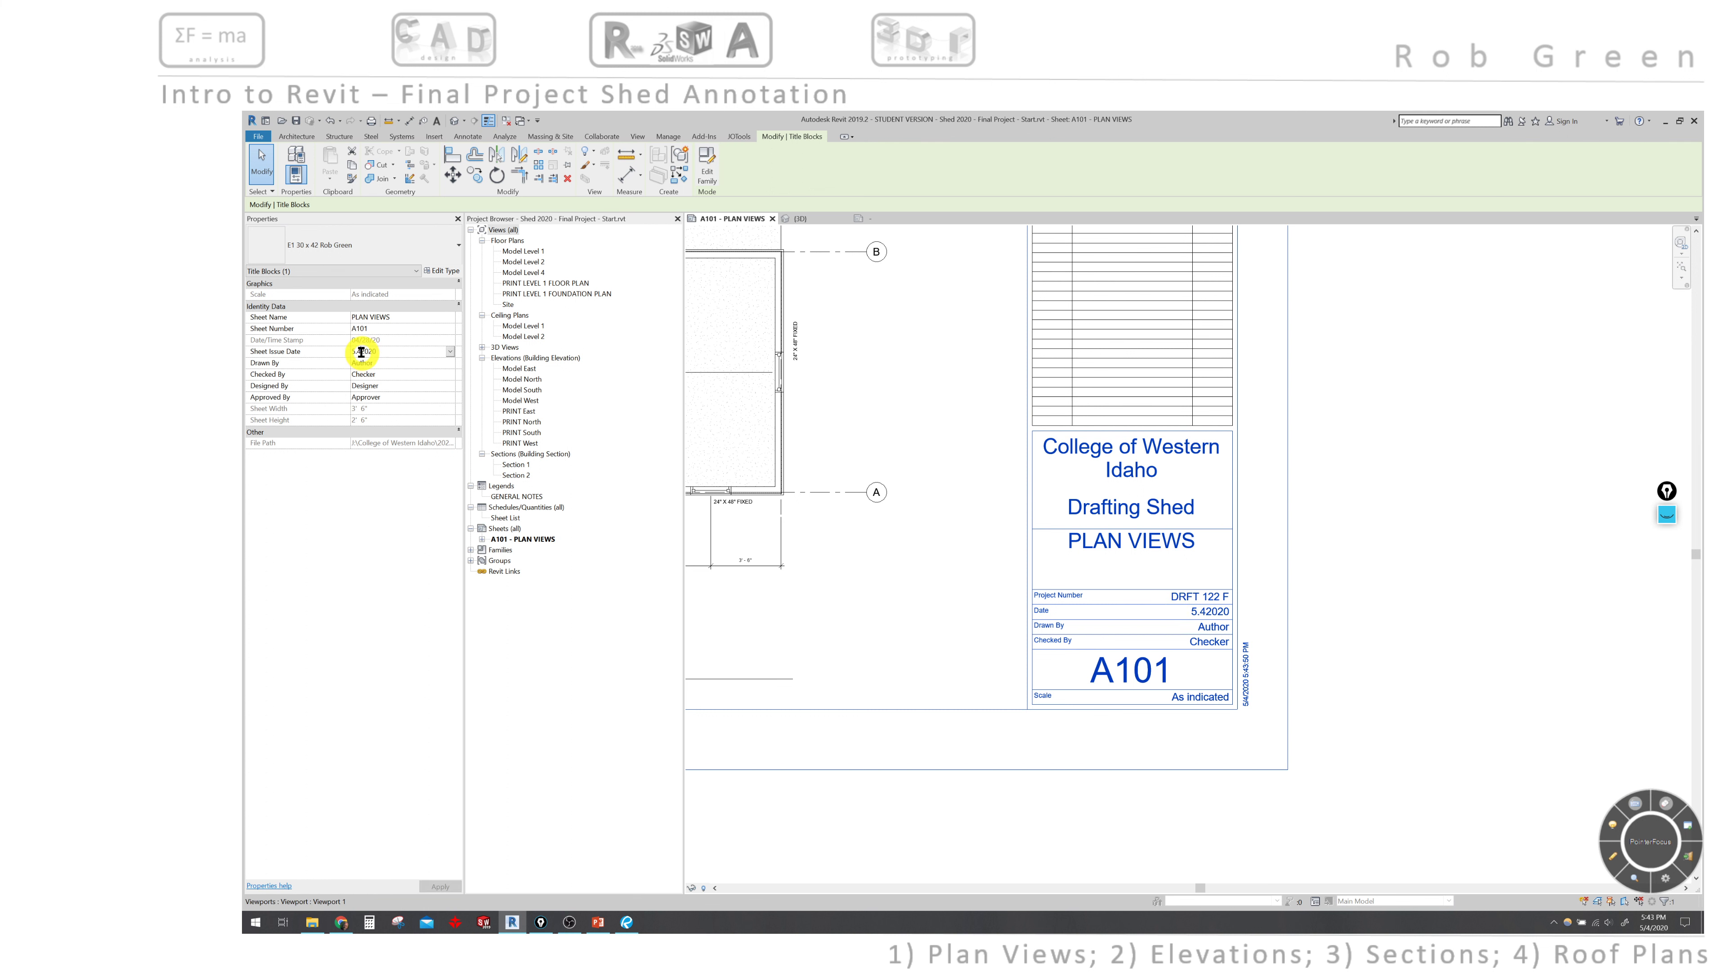
pyautogui.write('.')
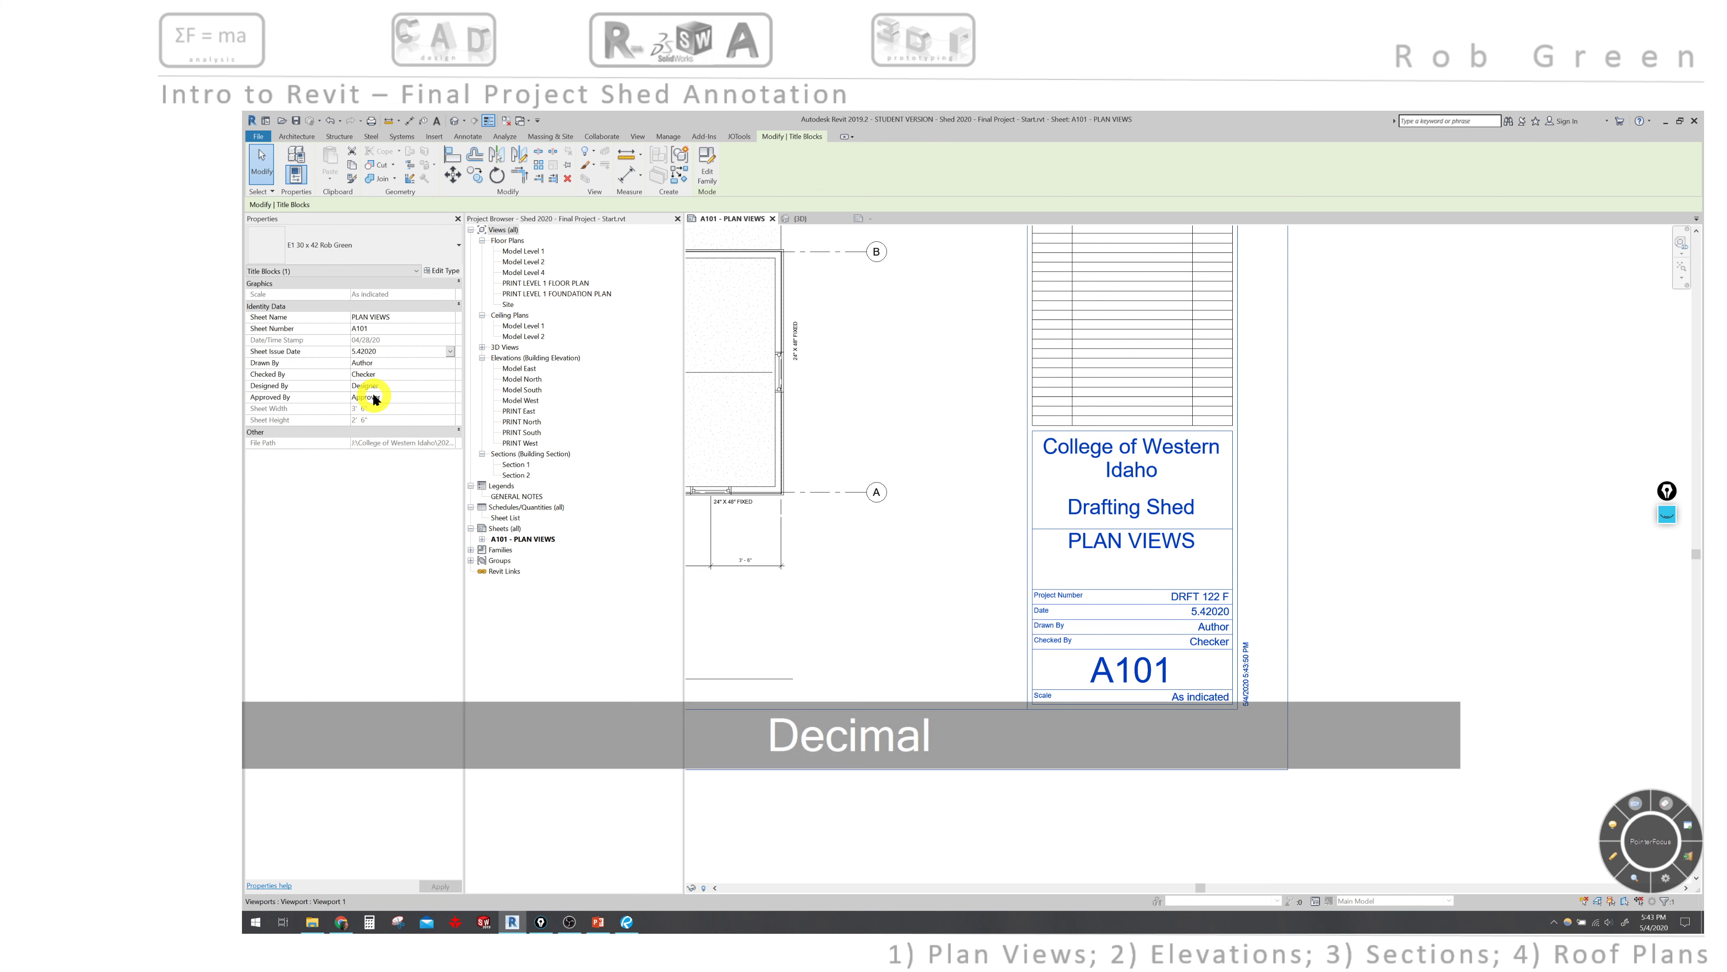
pyautogui.press('Return')
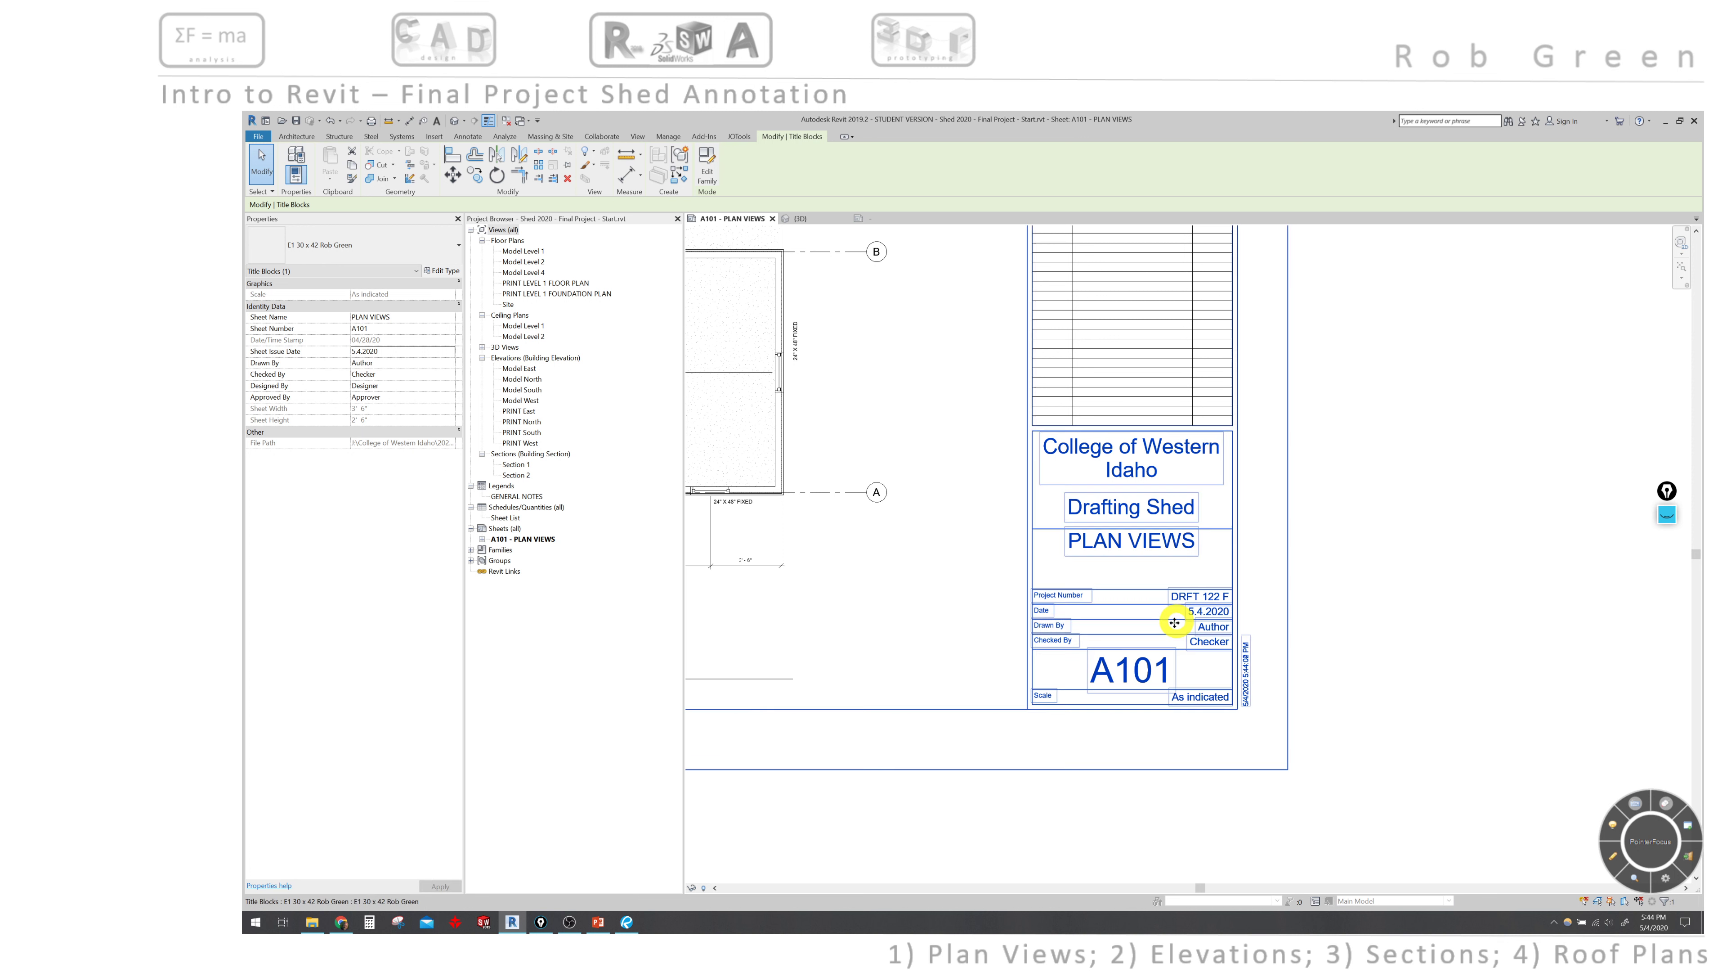
# - Enter the drafter's initials as the Drawn By value
pyautogui.click(385, 362)
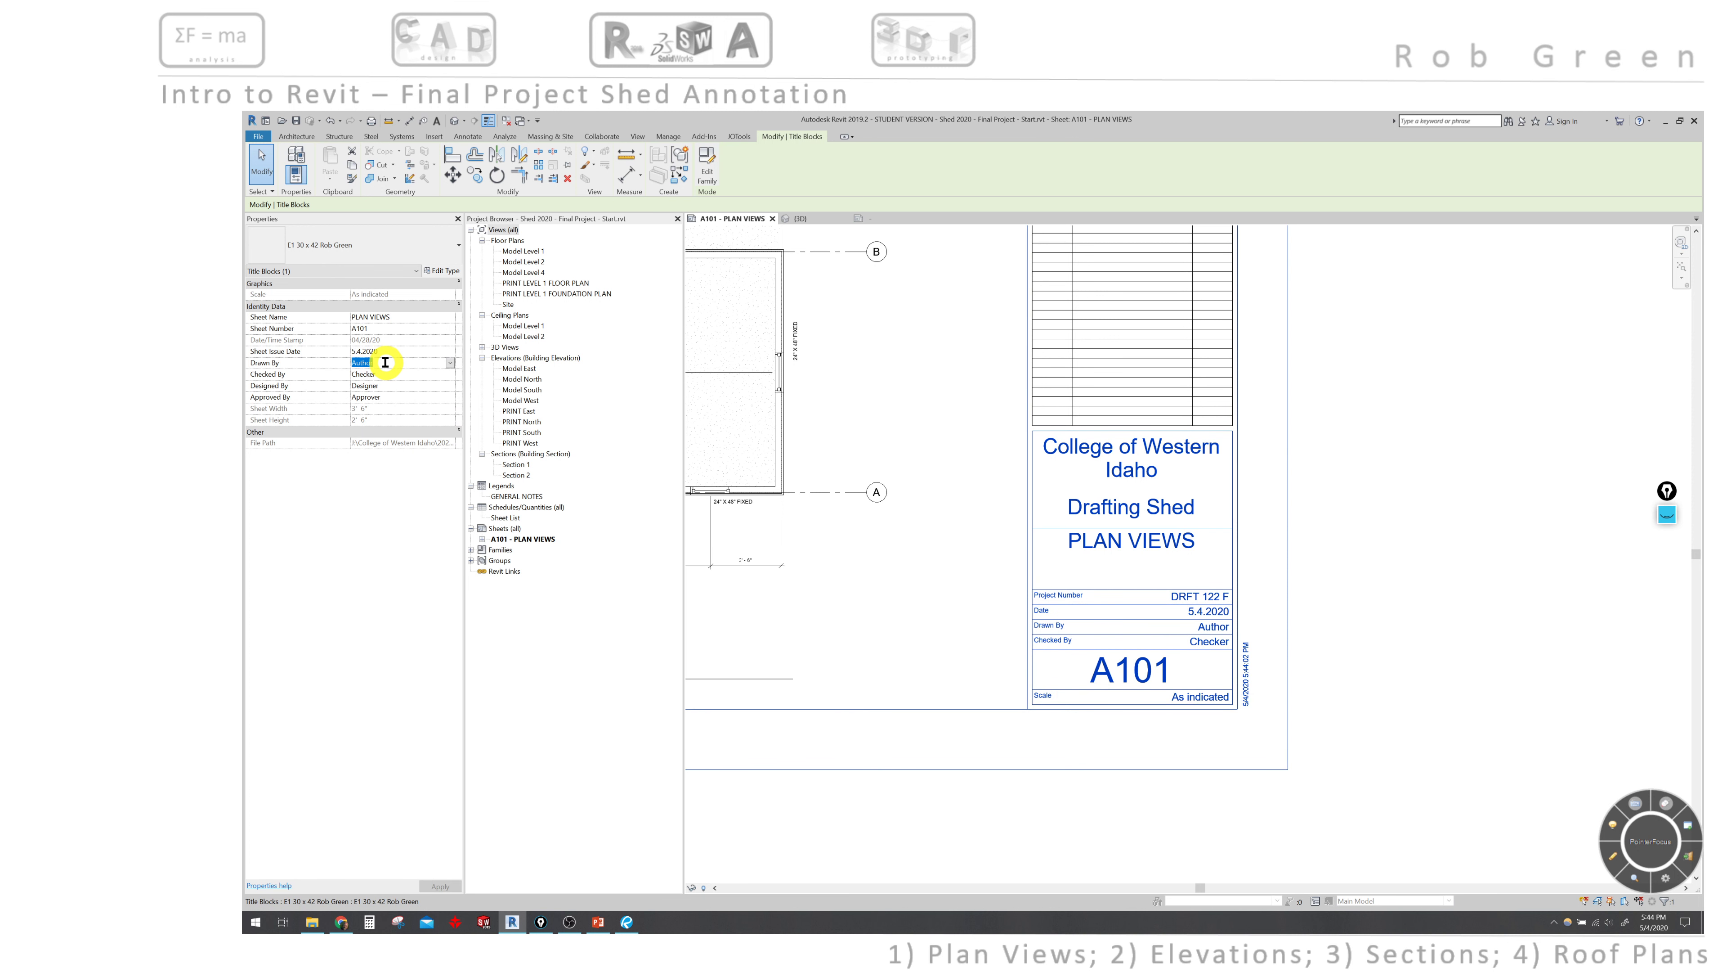
pyautogui.write('TSG')
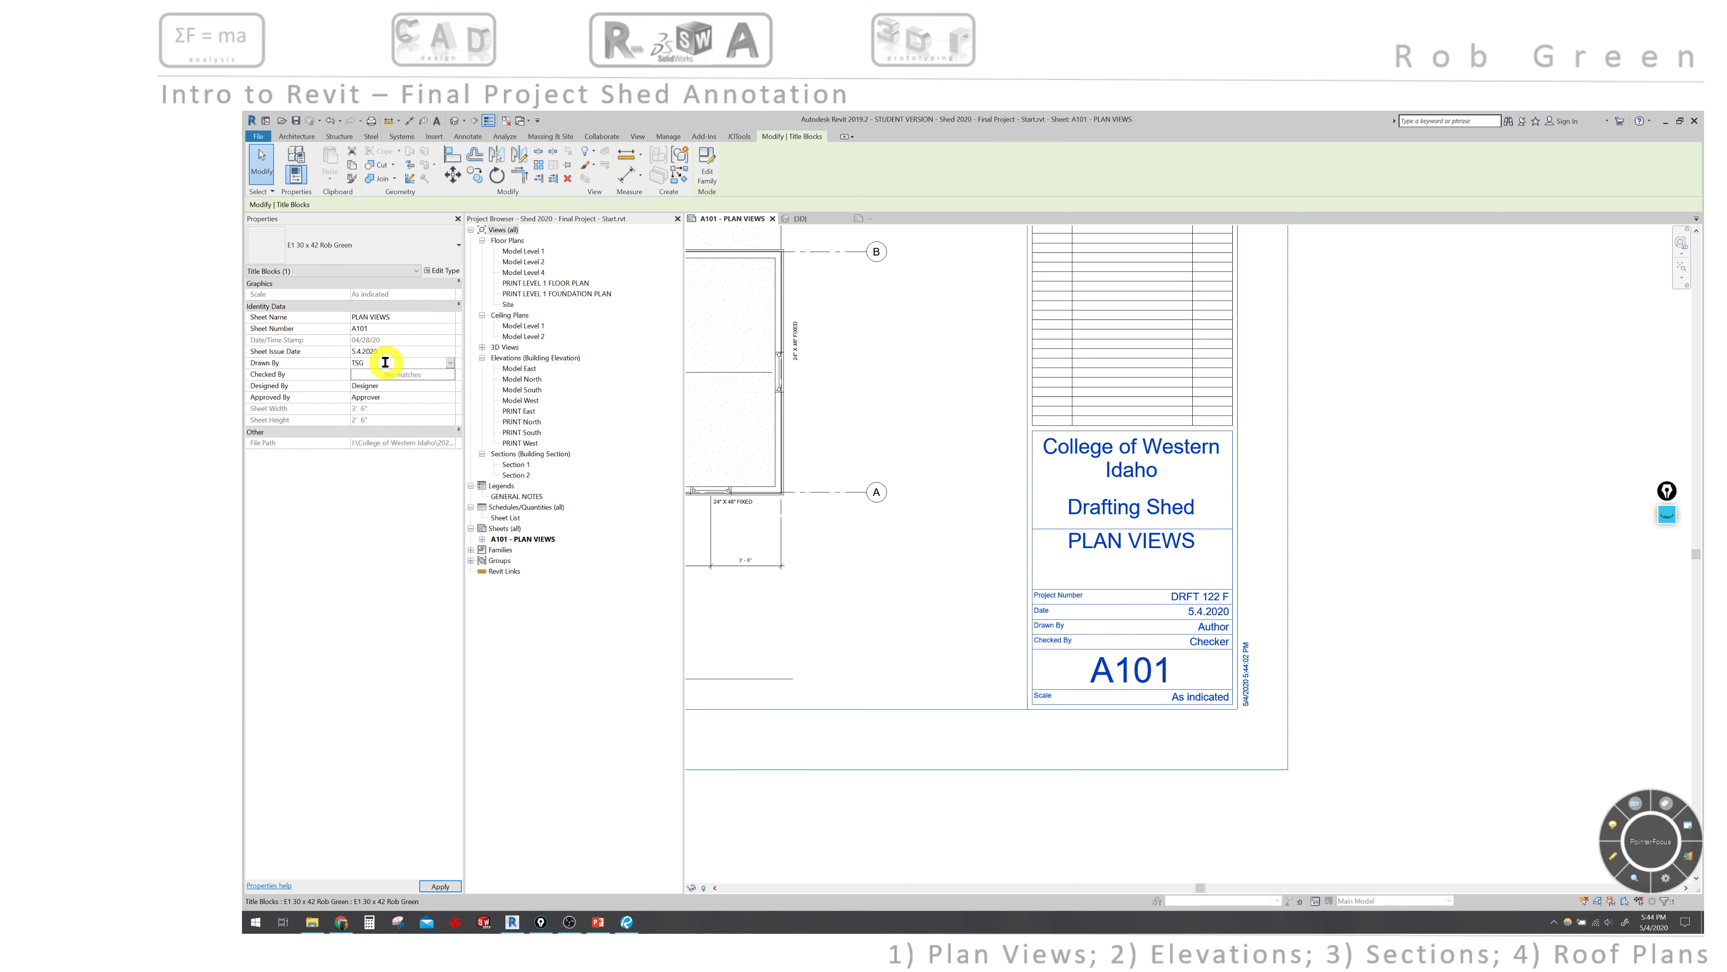
pyautogui.press('BackSpace')
pyautogui.press('BackSpace')
pyautogui.press('BackSpace')
pyautogui.press('BackSpace')
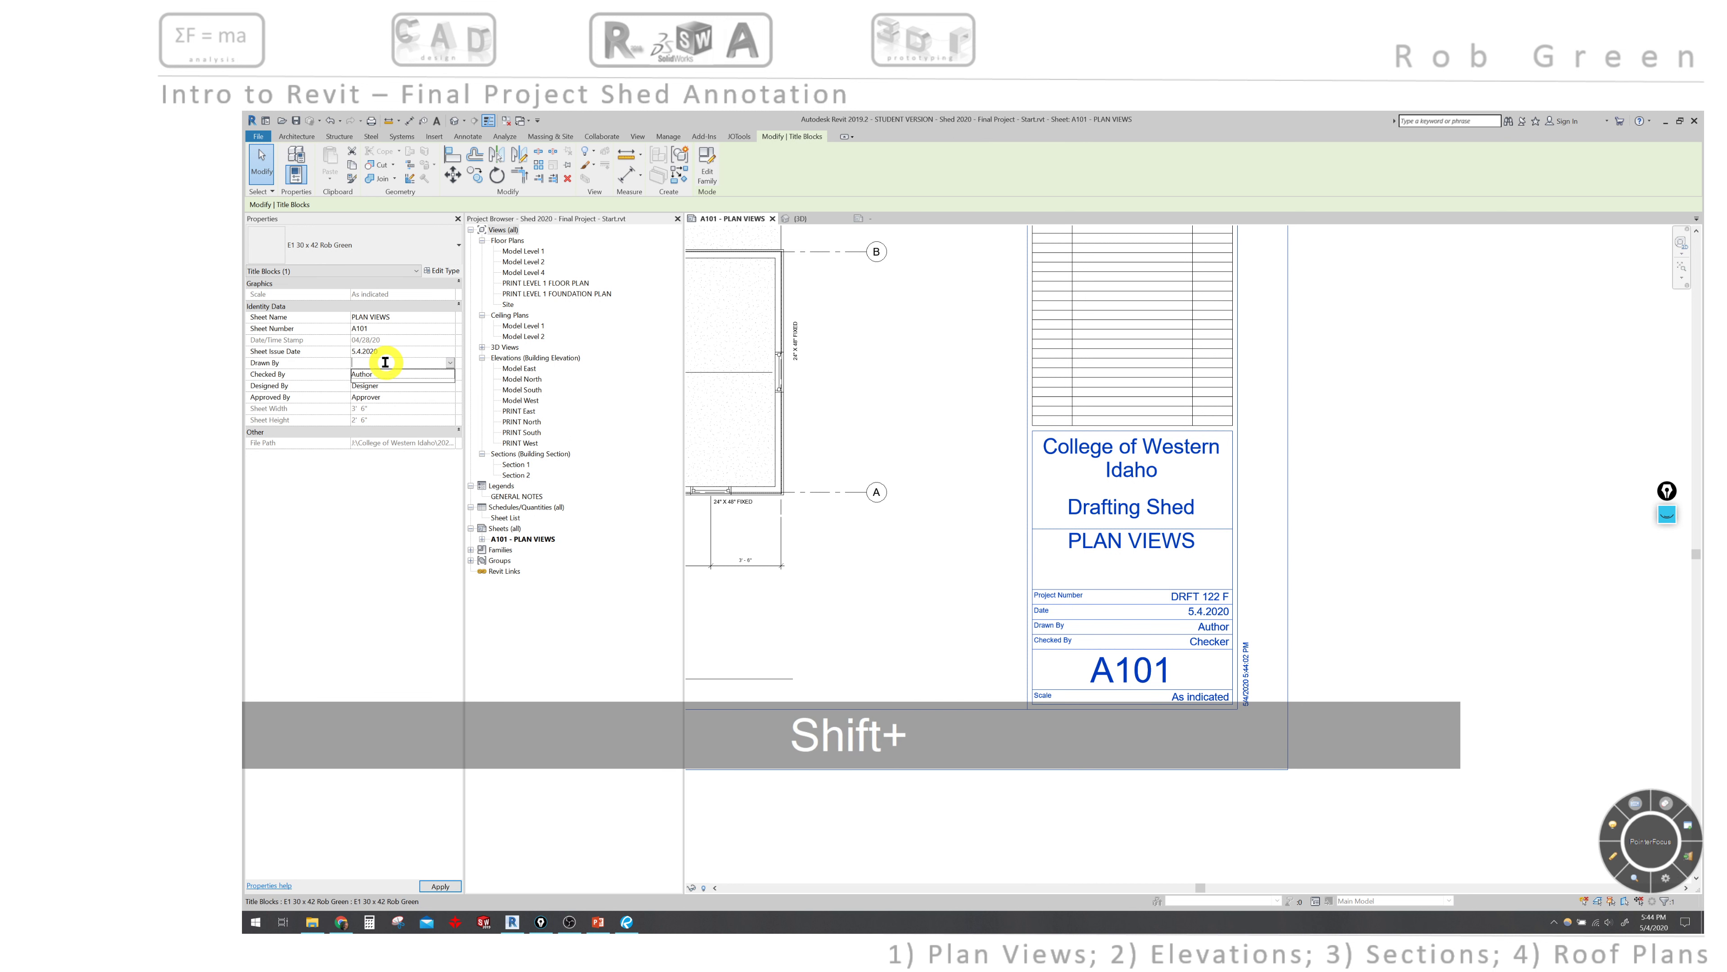
pyautogui.write('RSF')
pyautogui.press('BackSpace')
pyautogui.write('G')
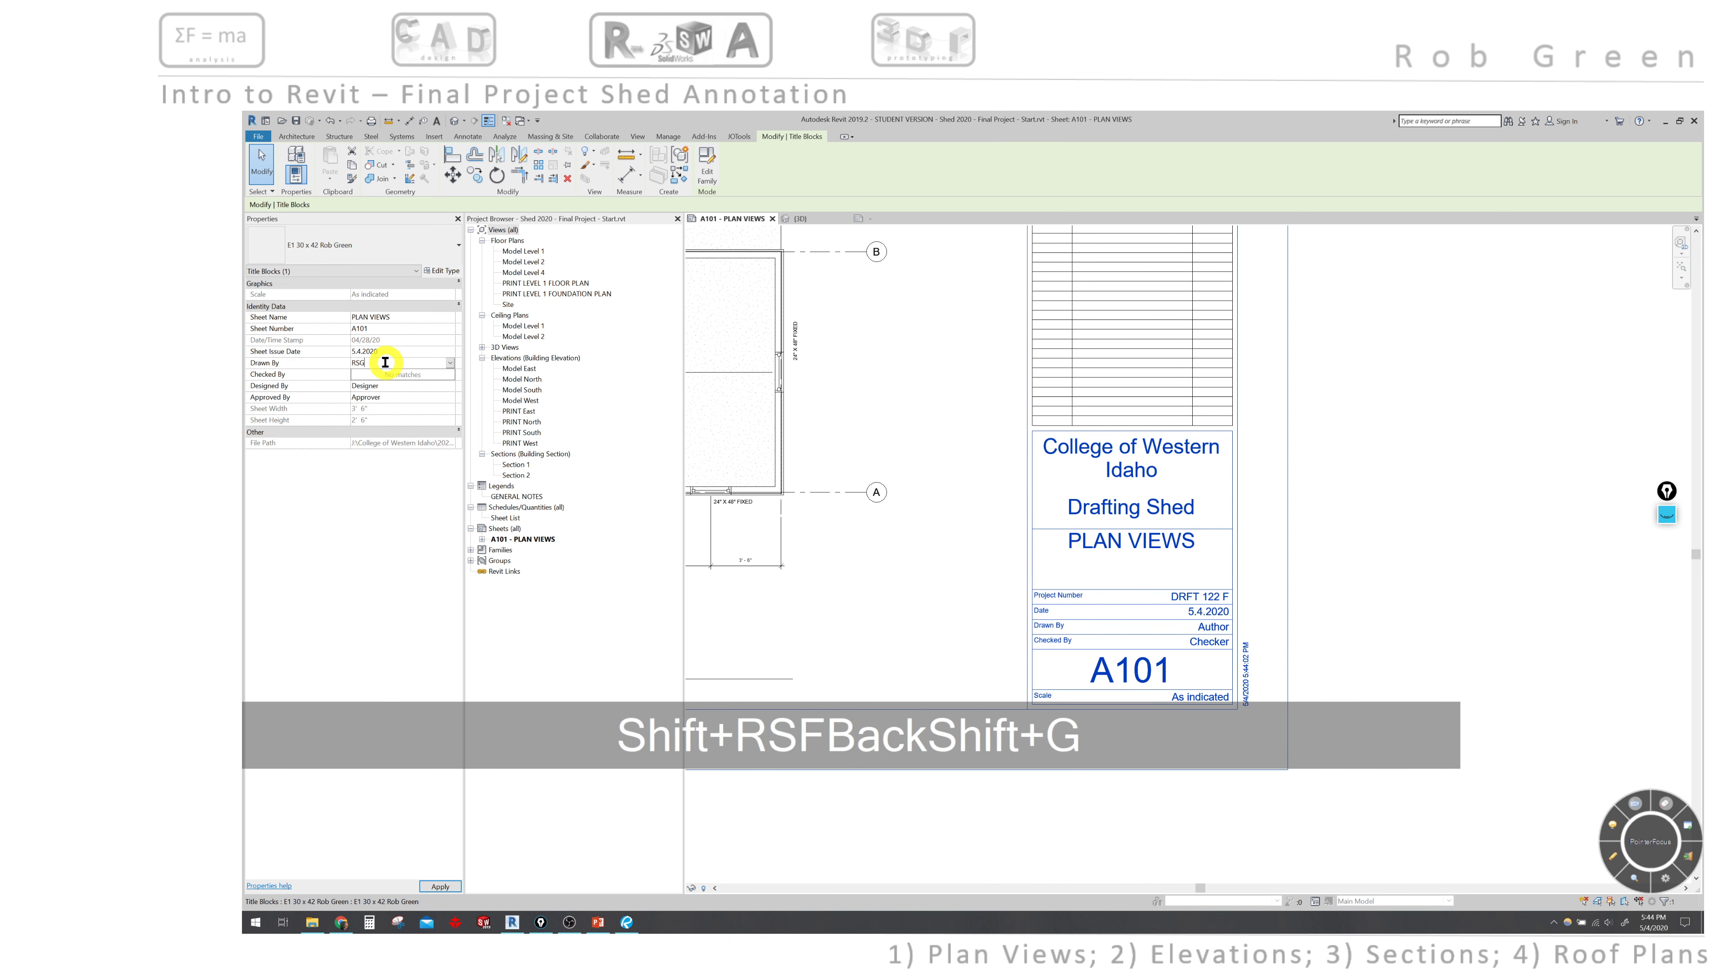
pyautogui.press('Return')
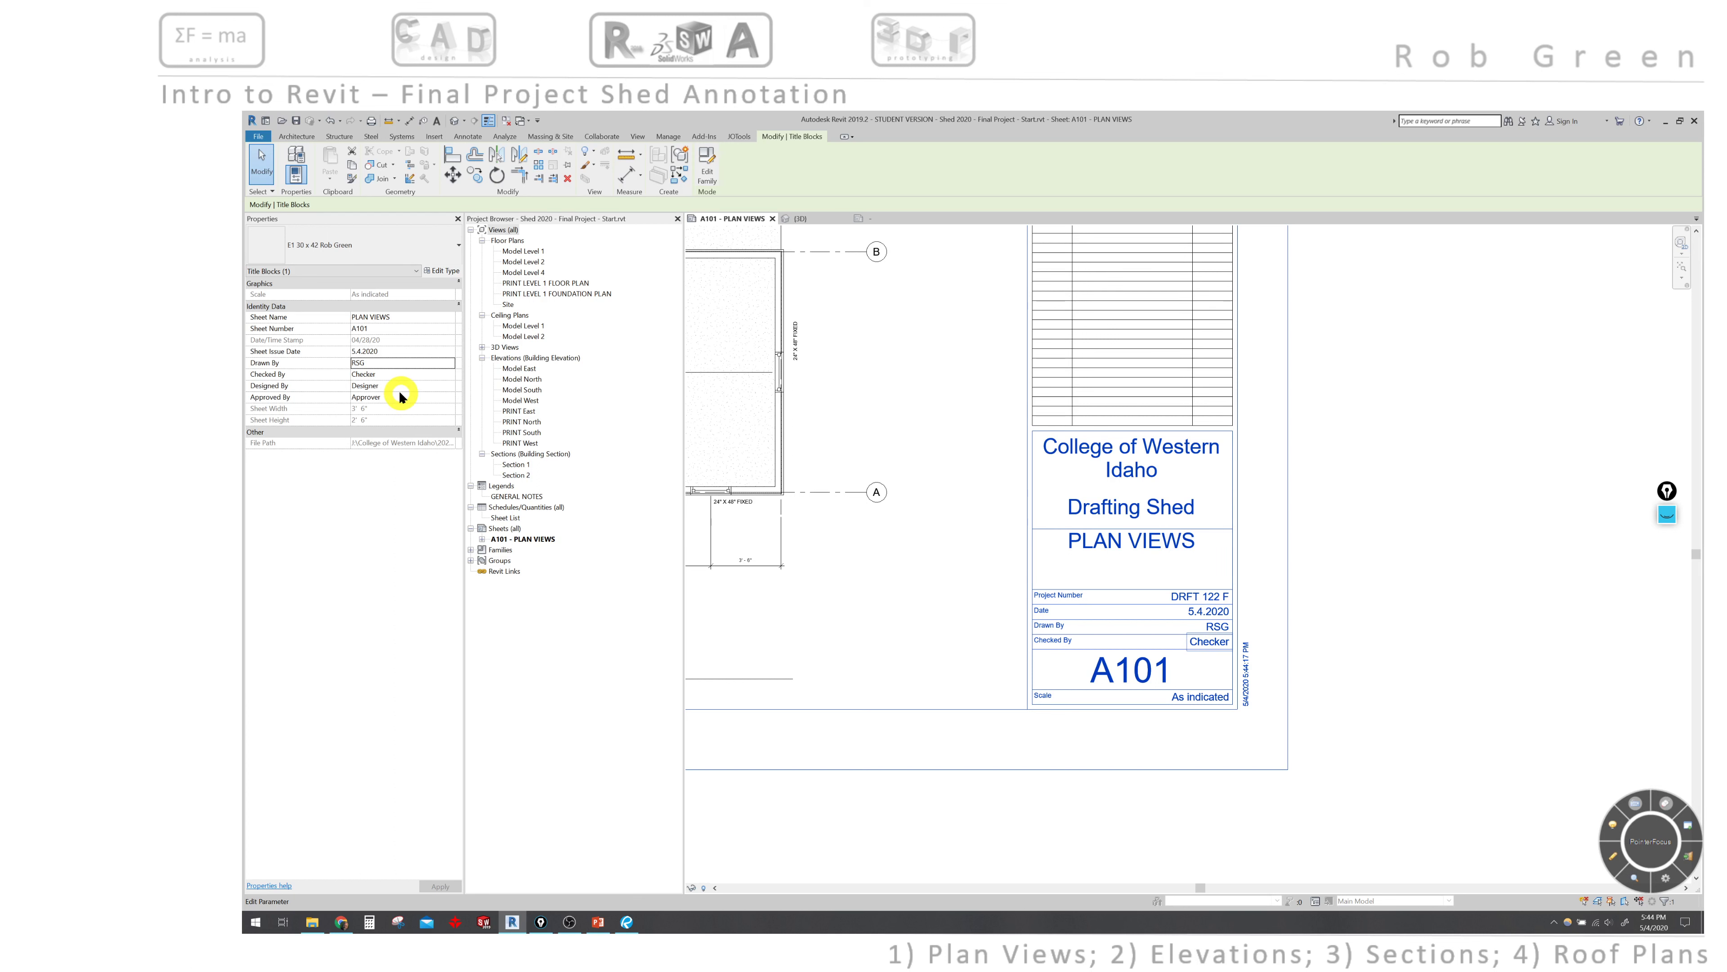
# - Enter the checker's full name as Checked By and deselect the title block
pyautogui.click(401, 373)
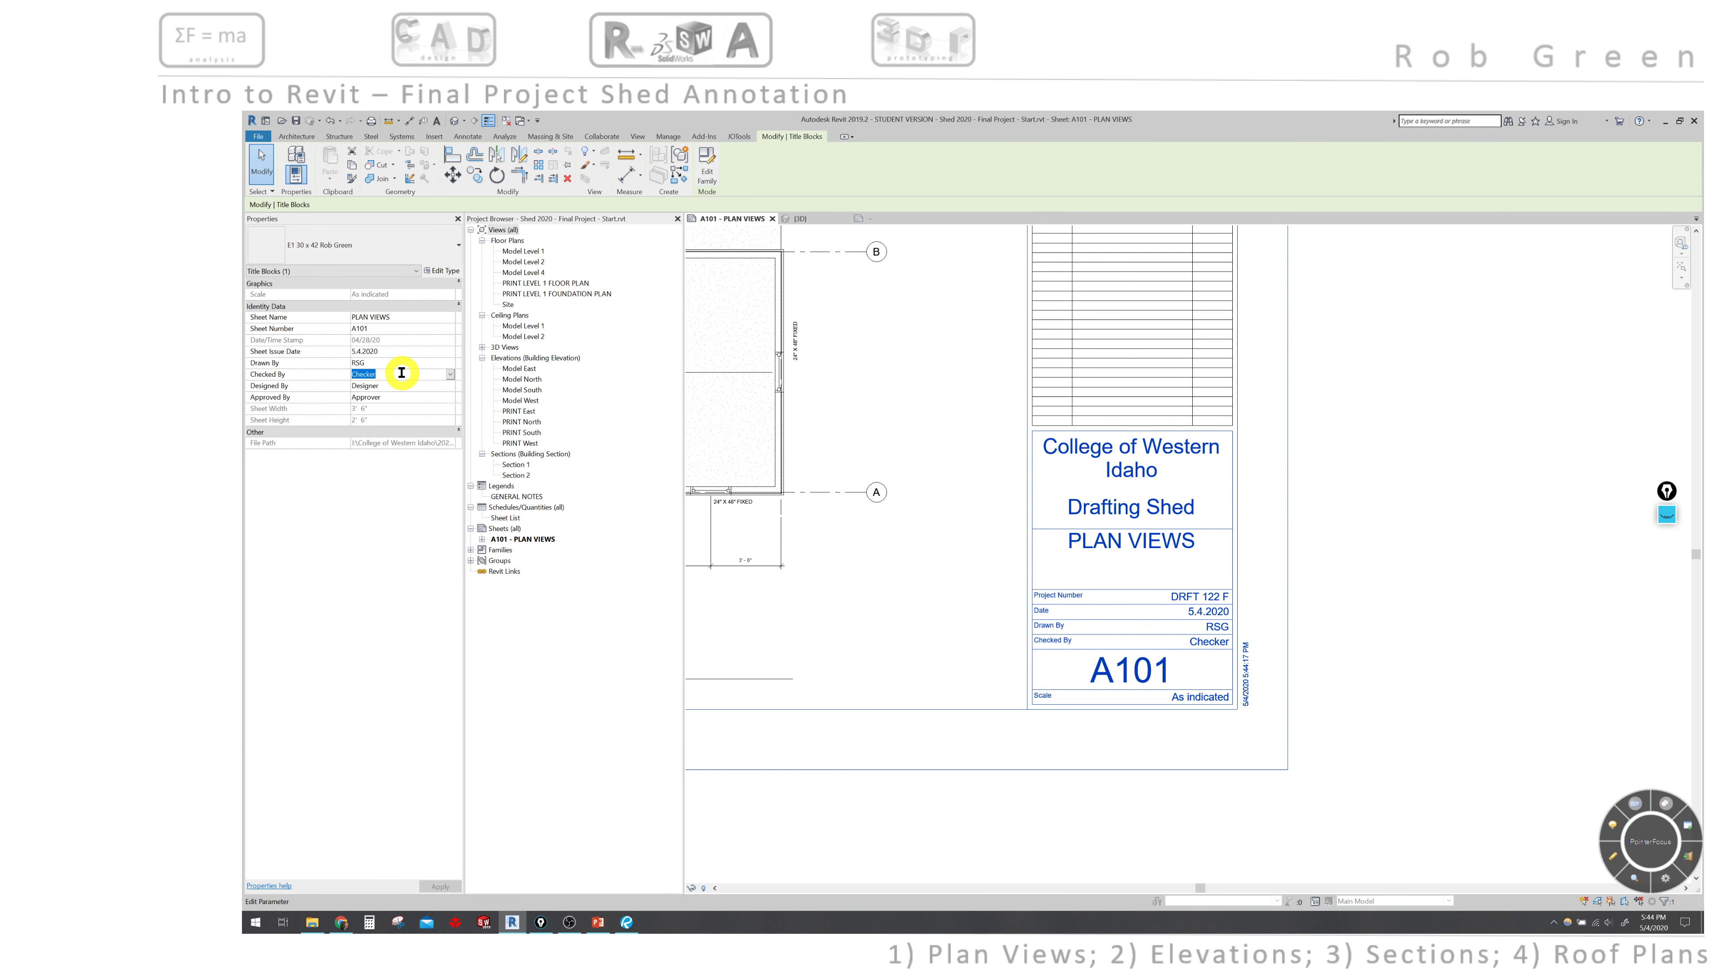
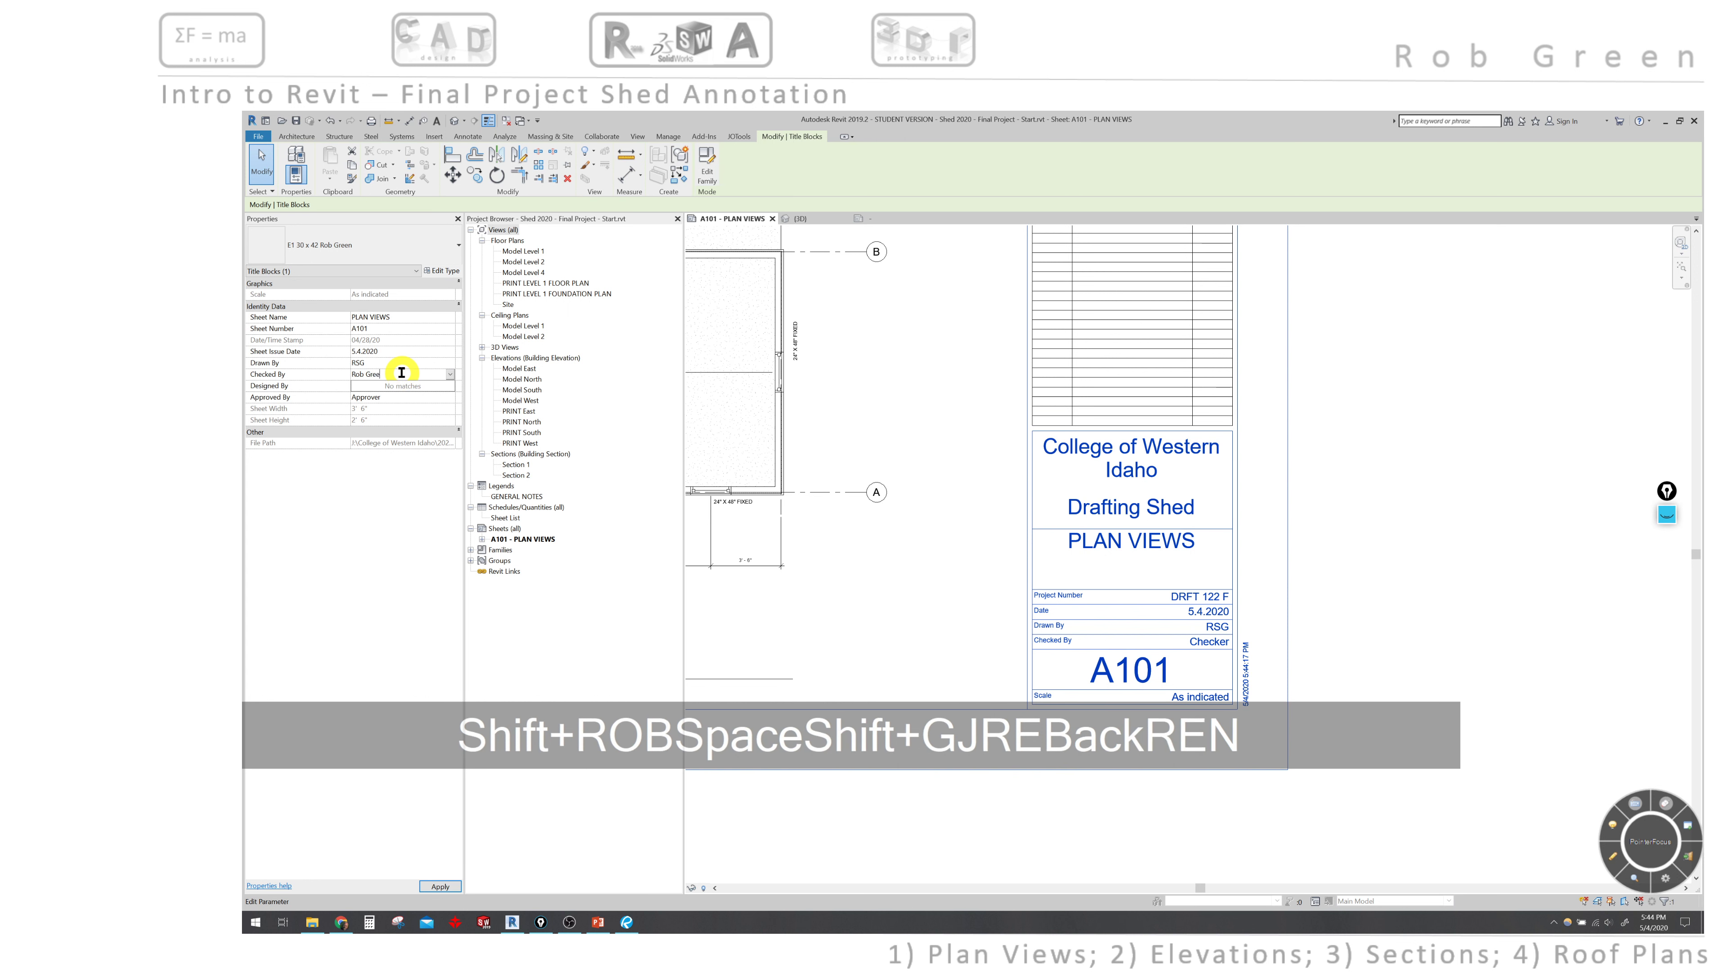
pyautogui.press('Return')
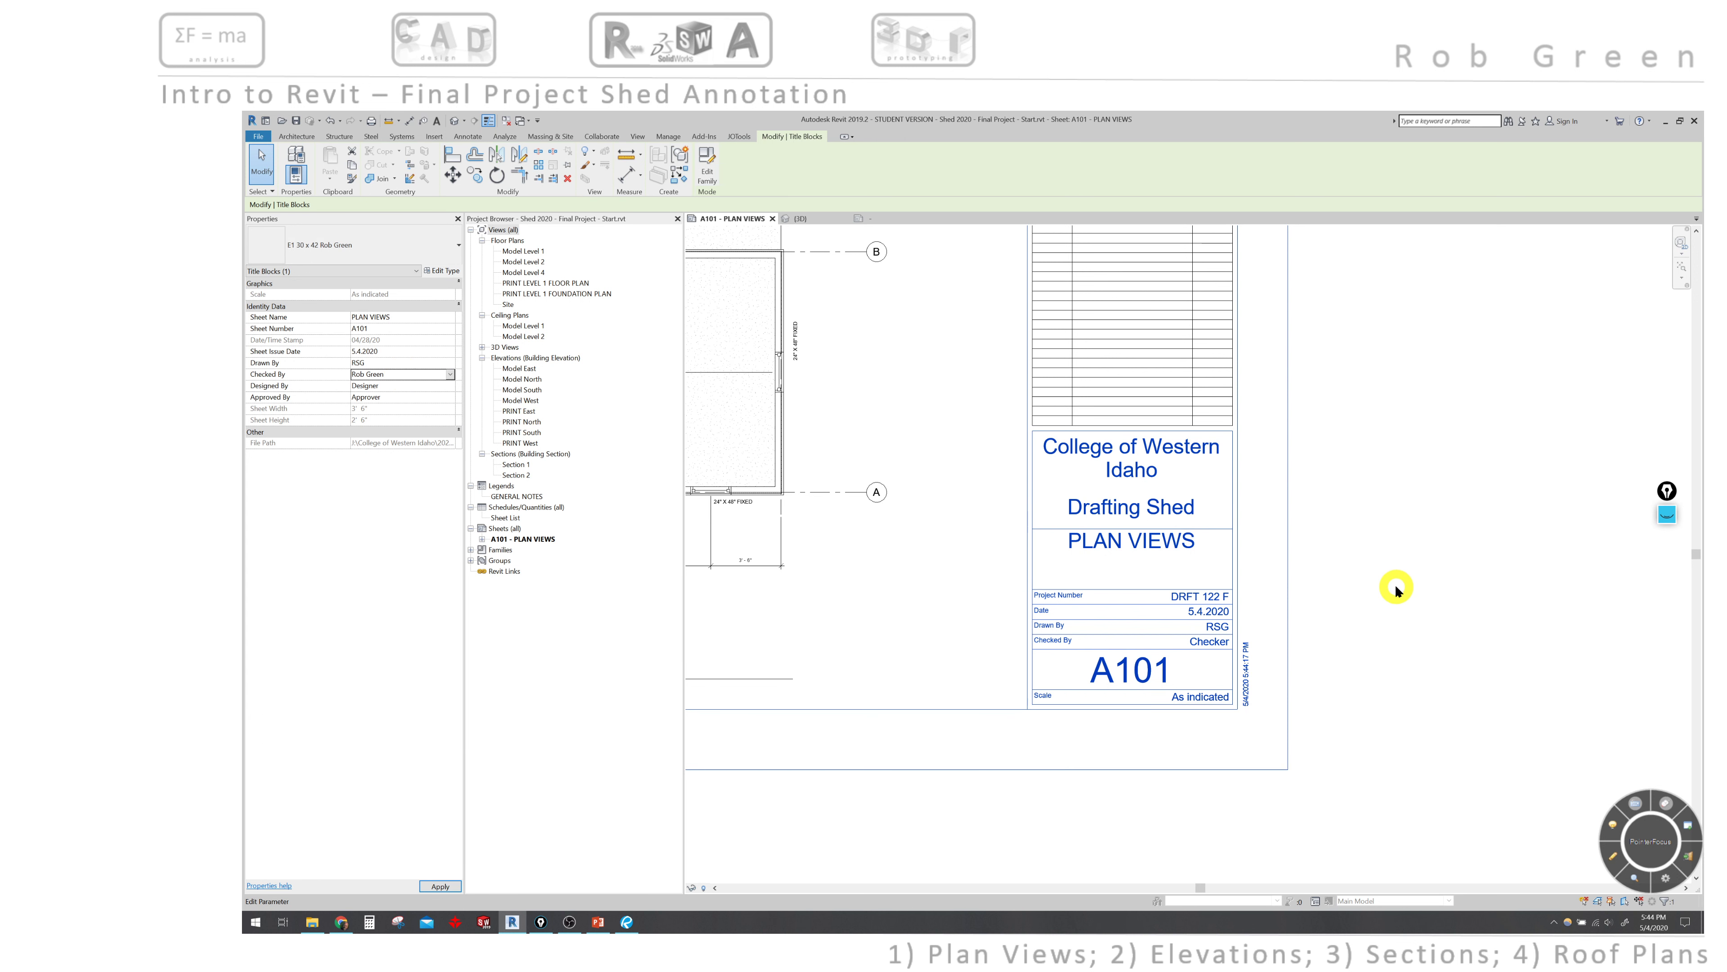
pyautogui.click(1398, 590)
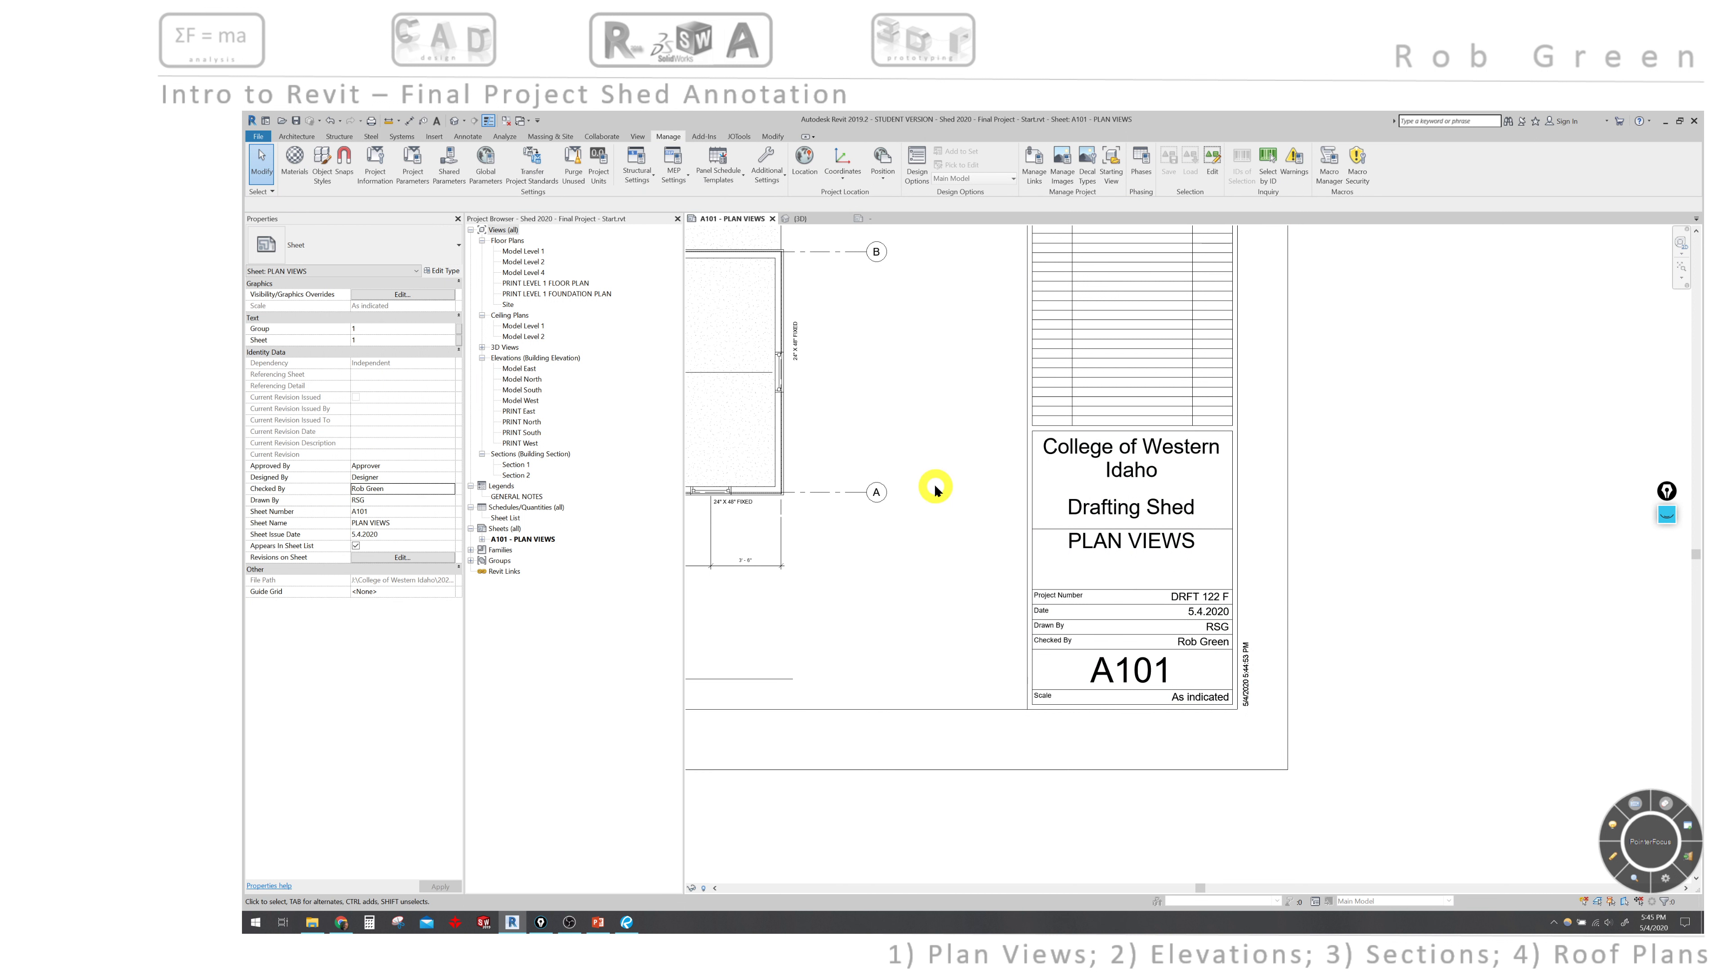
# - Zoom out and pan to centre the full A101 sheet with its plans and title block
pyautogui.scroll(-3, 936, 487)
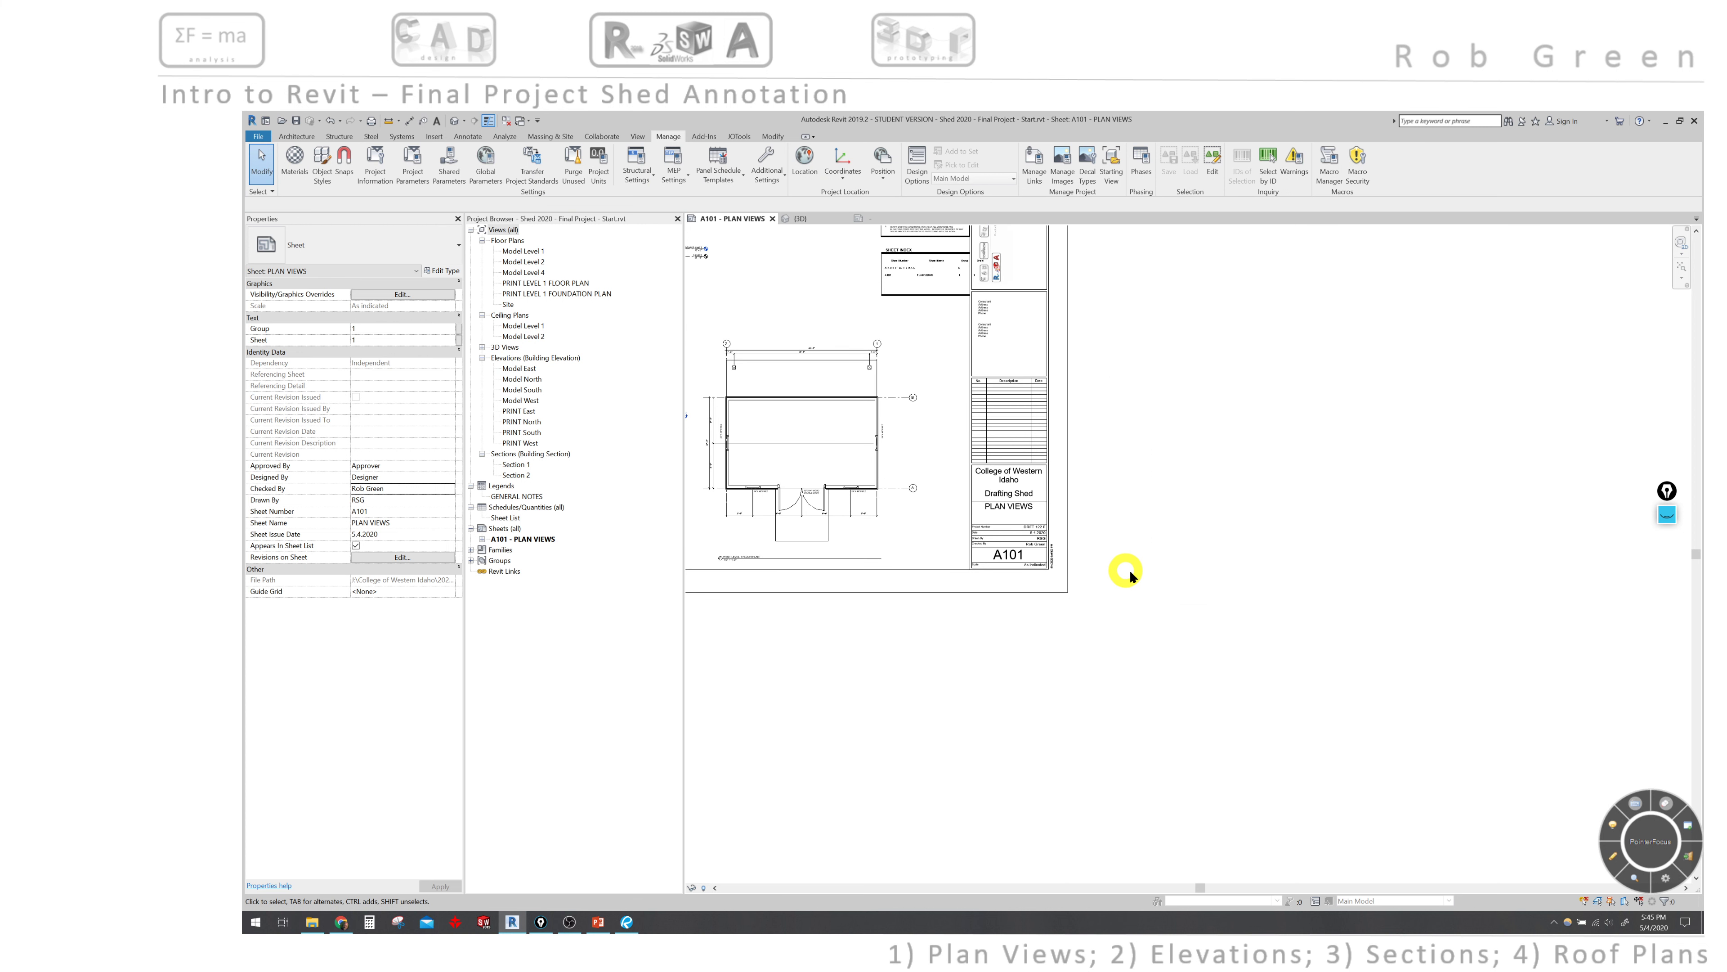
pyautogui.moveTo(1148, 589); pyautogui.dragTo(1141, 585, button='middle')
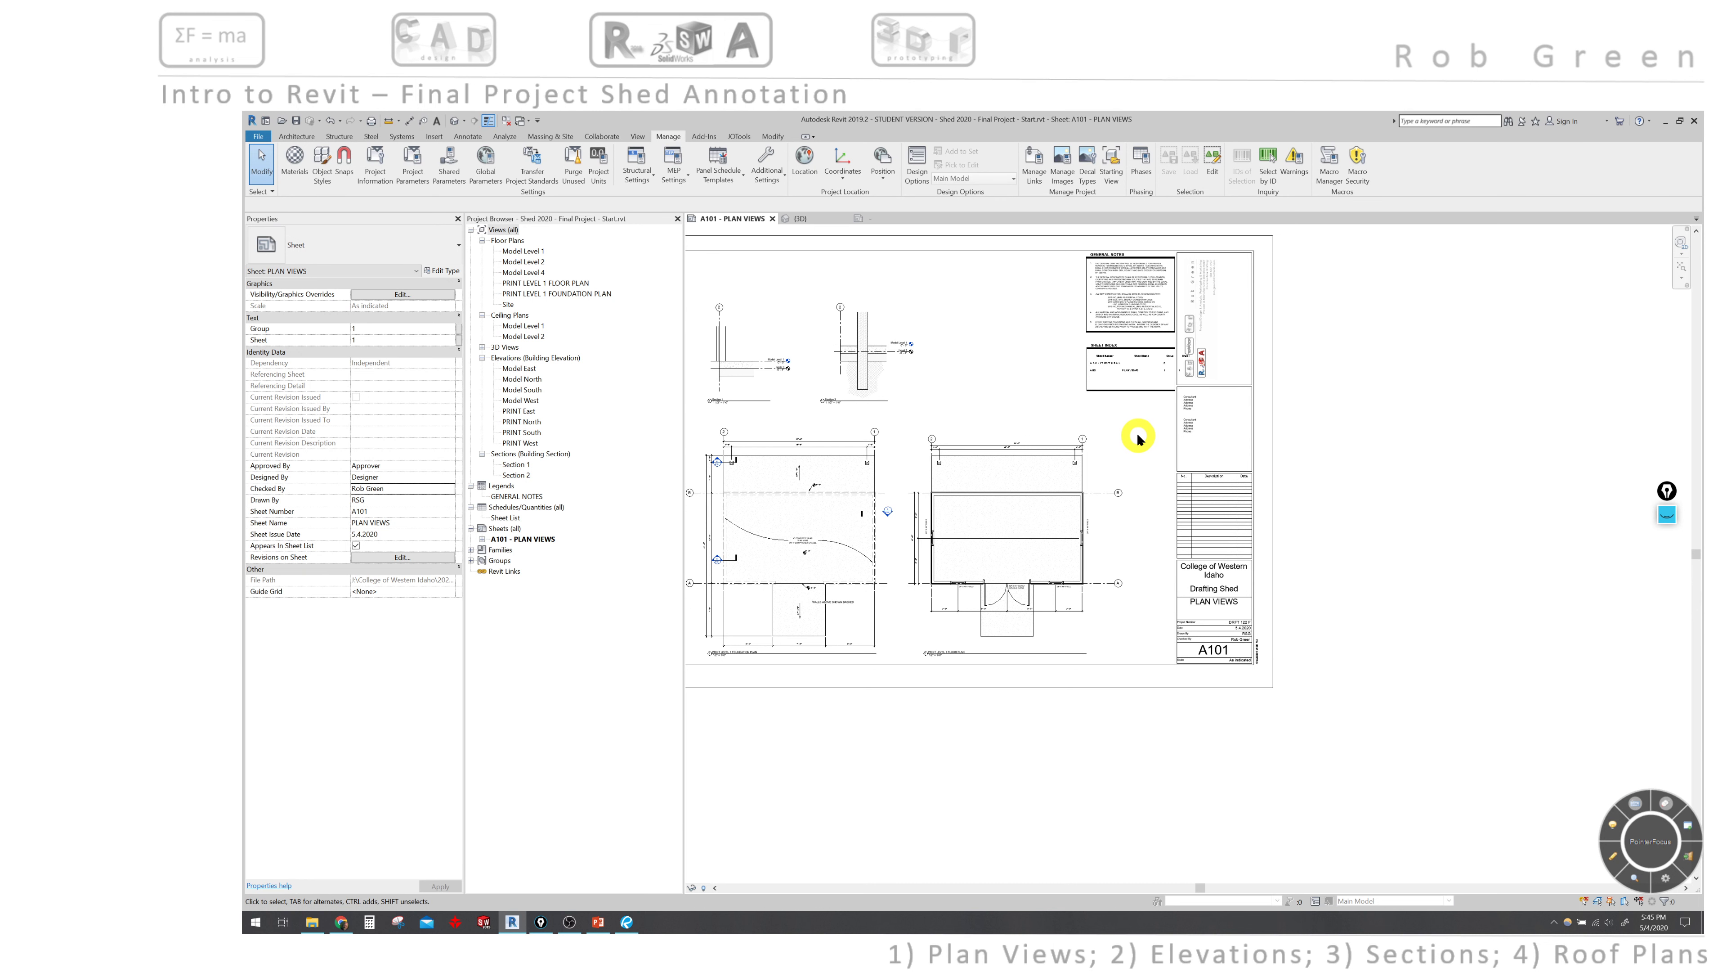
pyautogui.moveTo(1139, 436); pyautogui.dragTo(1279, 516, button='middle')
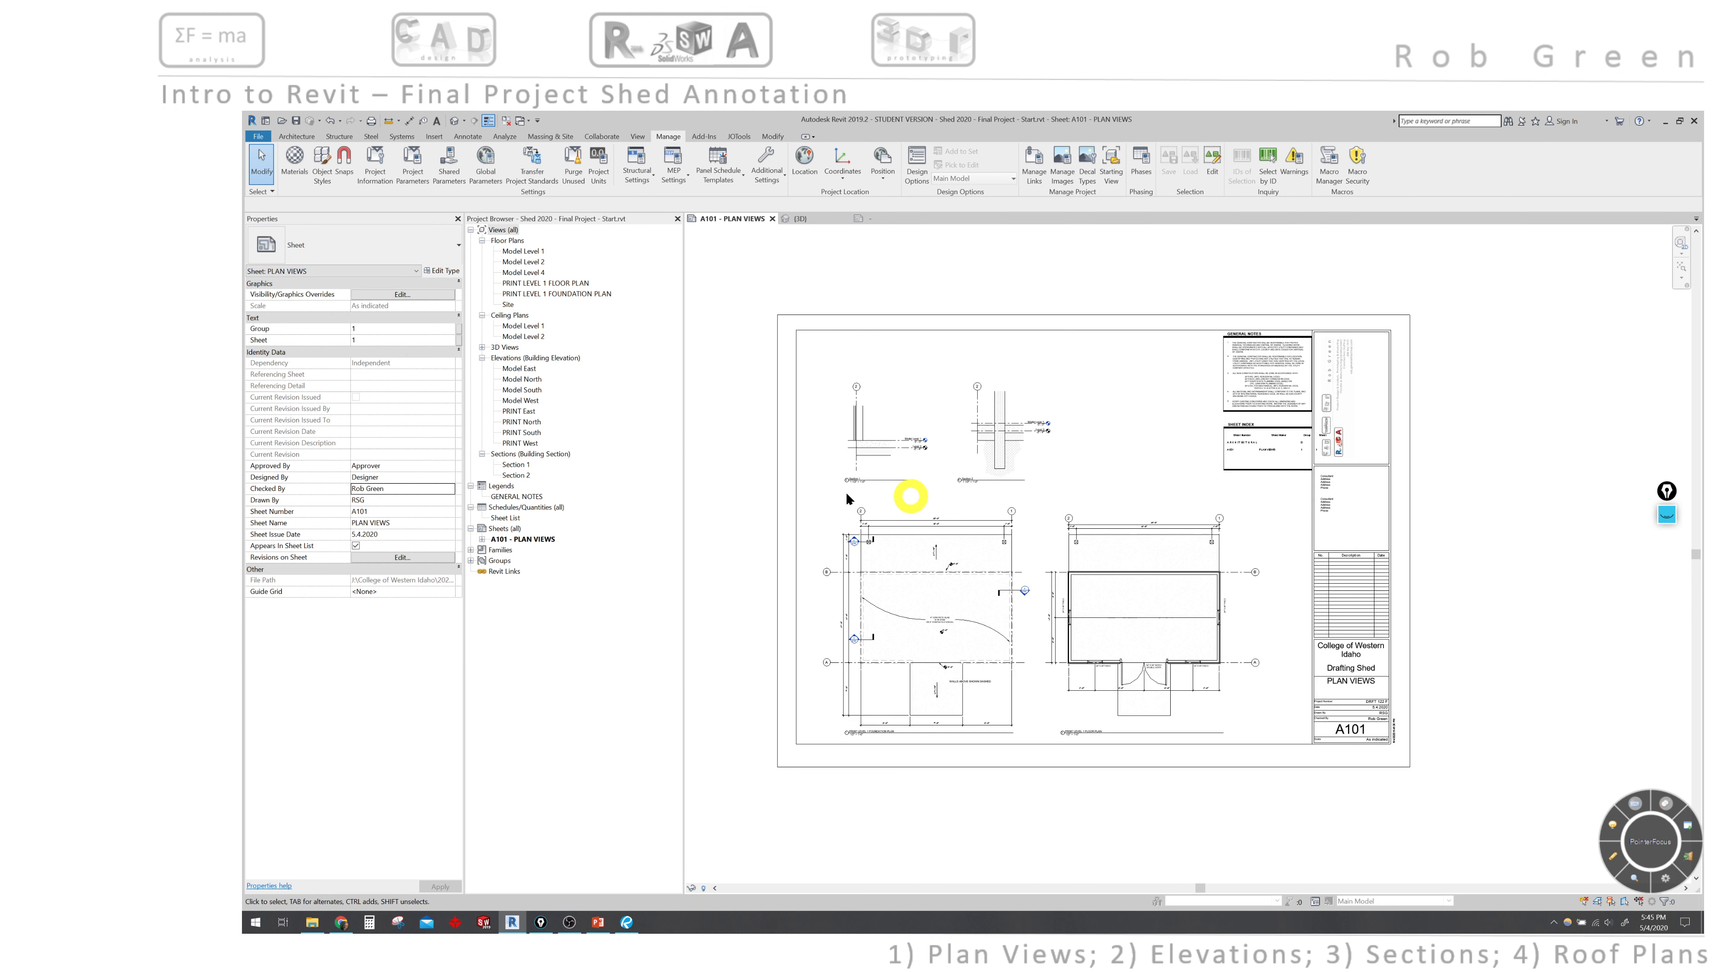